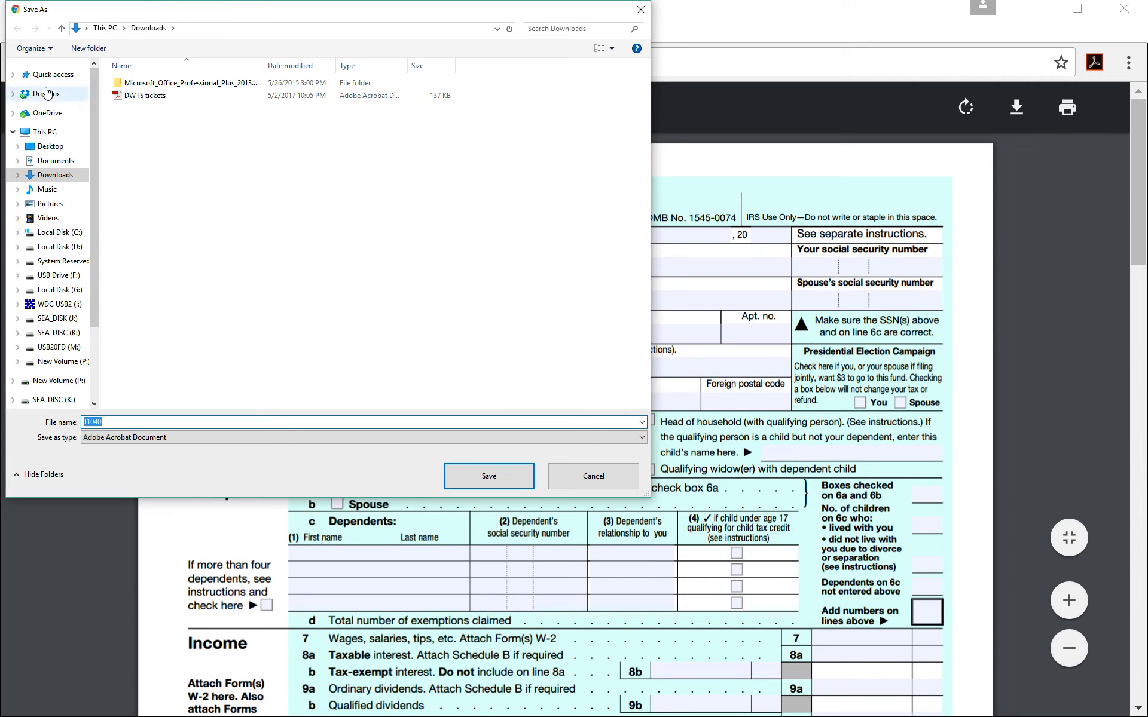
Save the f1040 PDF in a new folder named Demo inside the EIU folder of Dropbox
click(51, 93)
double_click(143, 198)
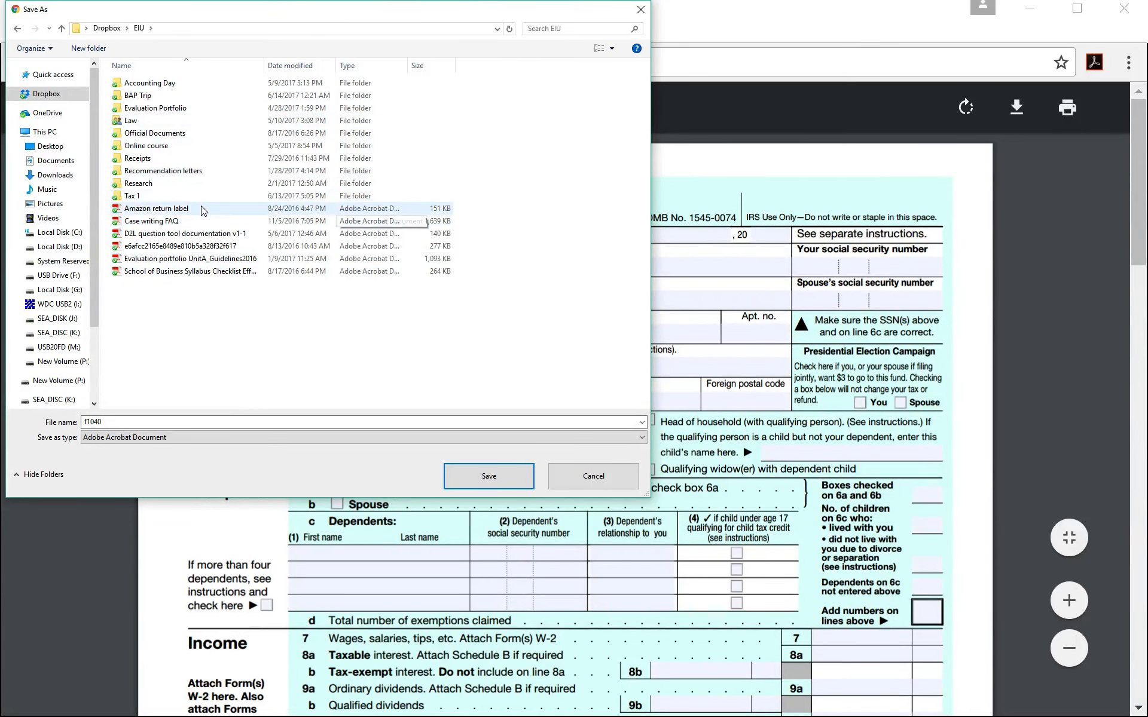
click(89, 48)
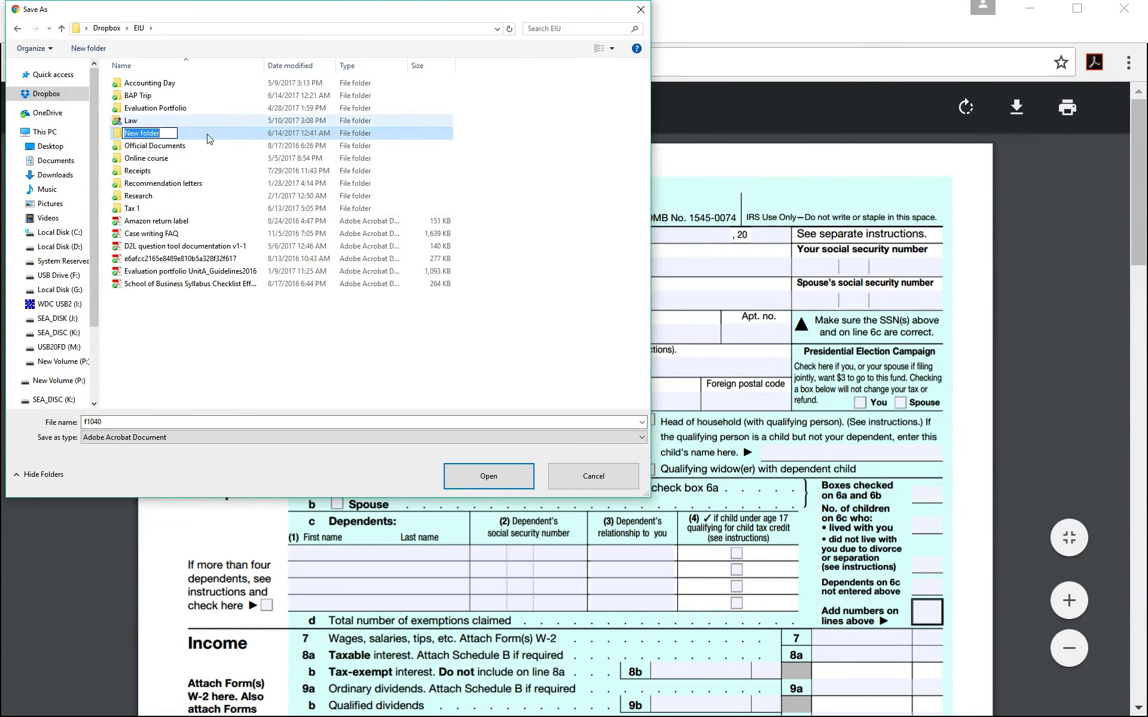
text(Demo)
key(Return)
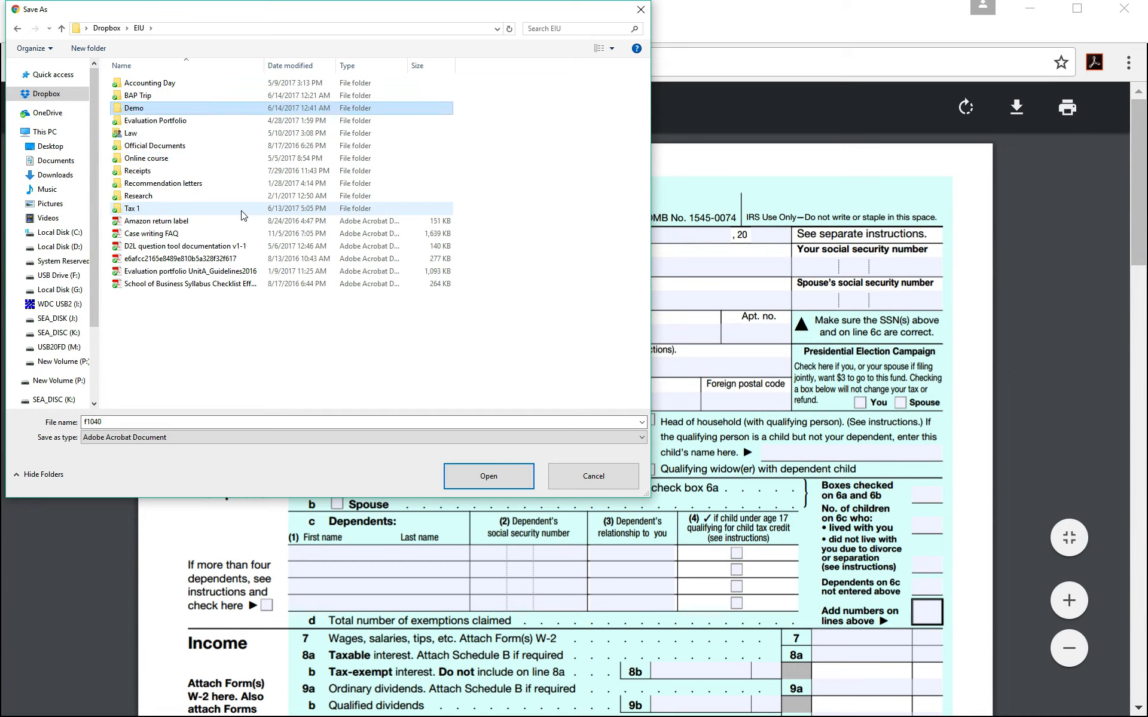
double_click(139, 109)
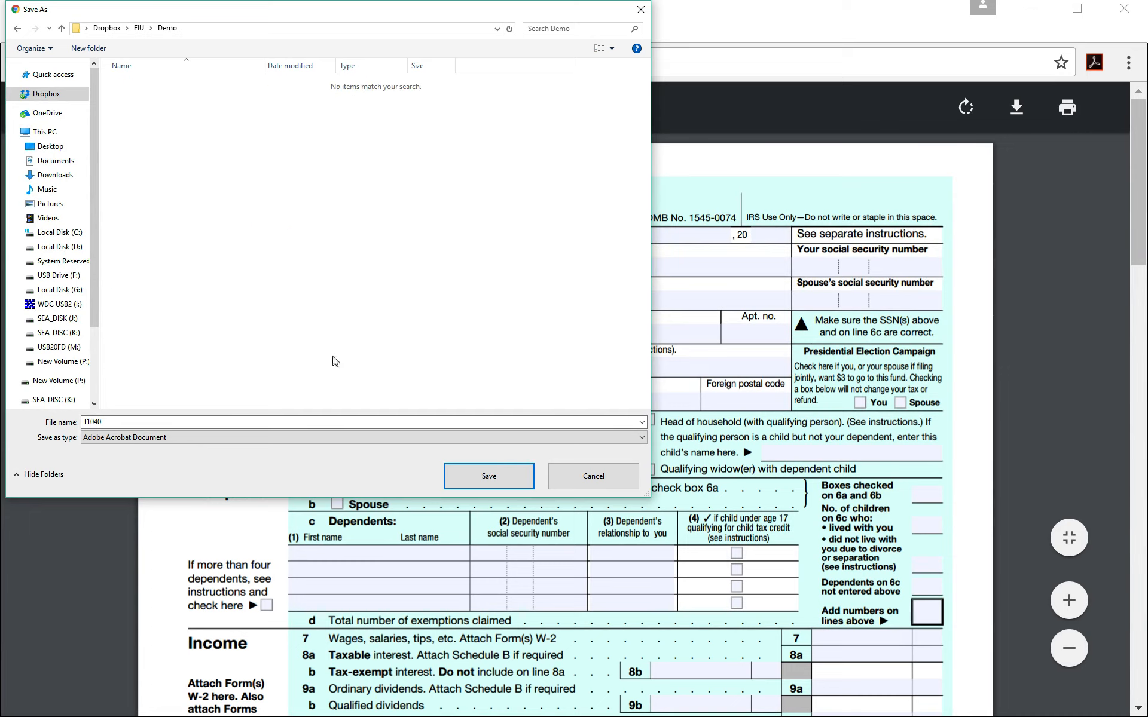
click(484, 476)
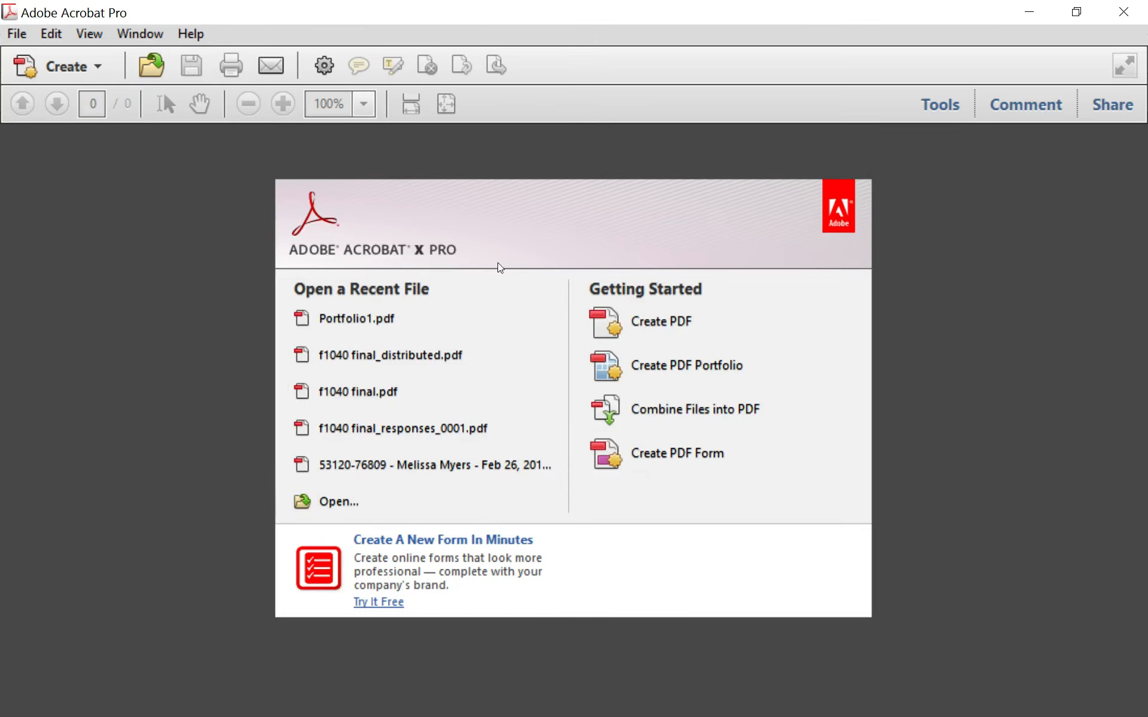
In Adobe Acrobat Pro, open the f1040 PDF from the Demo folder under Dropbox, EIU
click(16, 34)
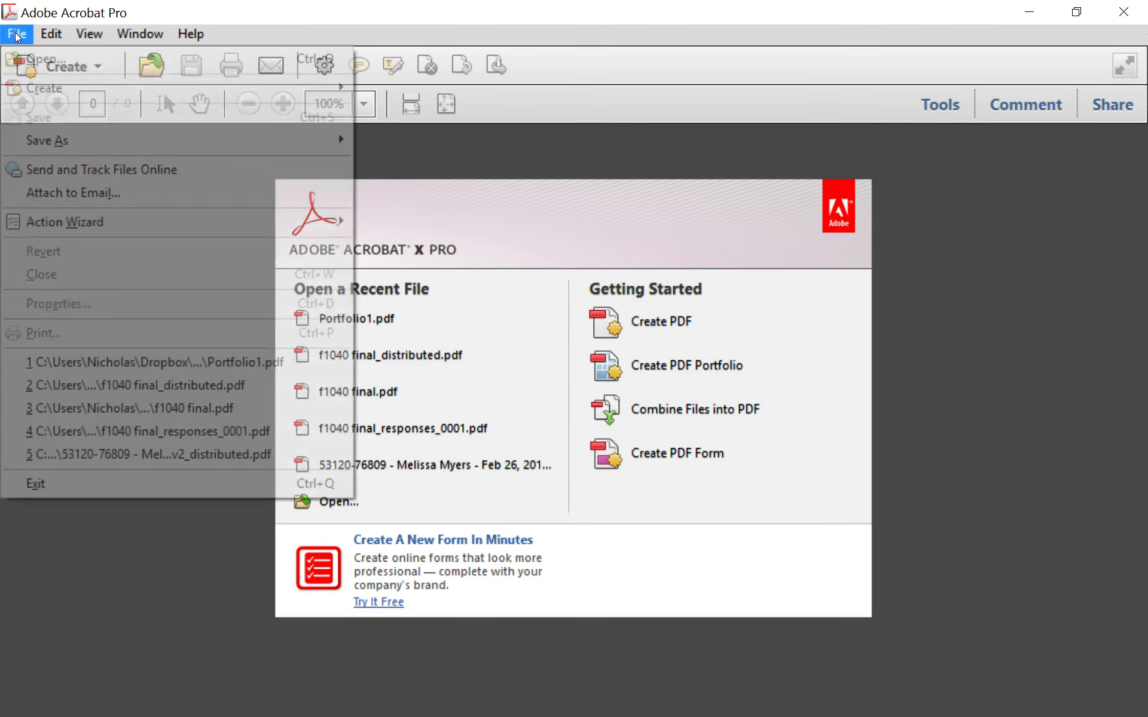
click(52, 57)
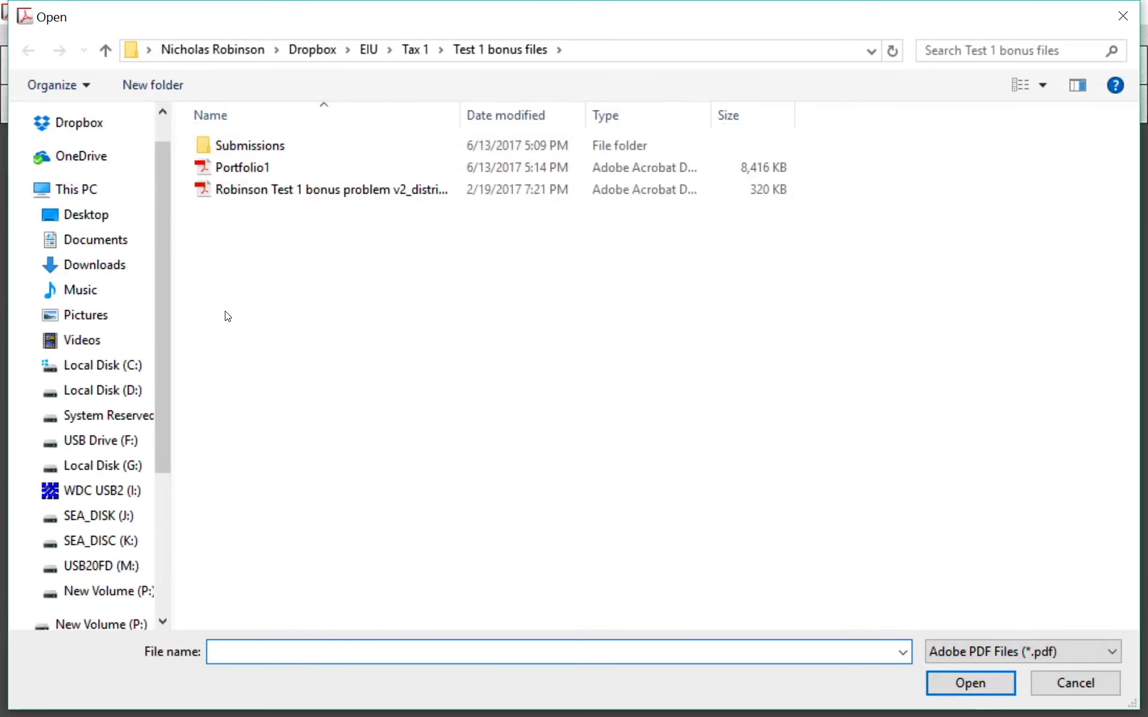
click(77, 123)
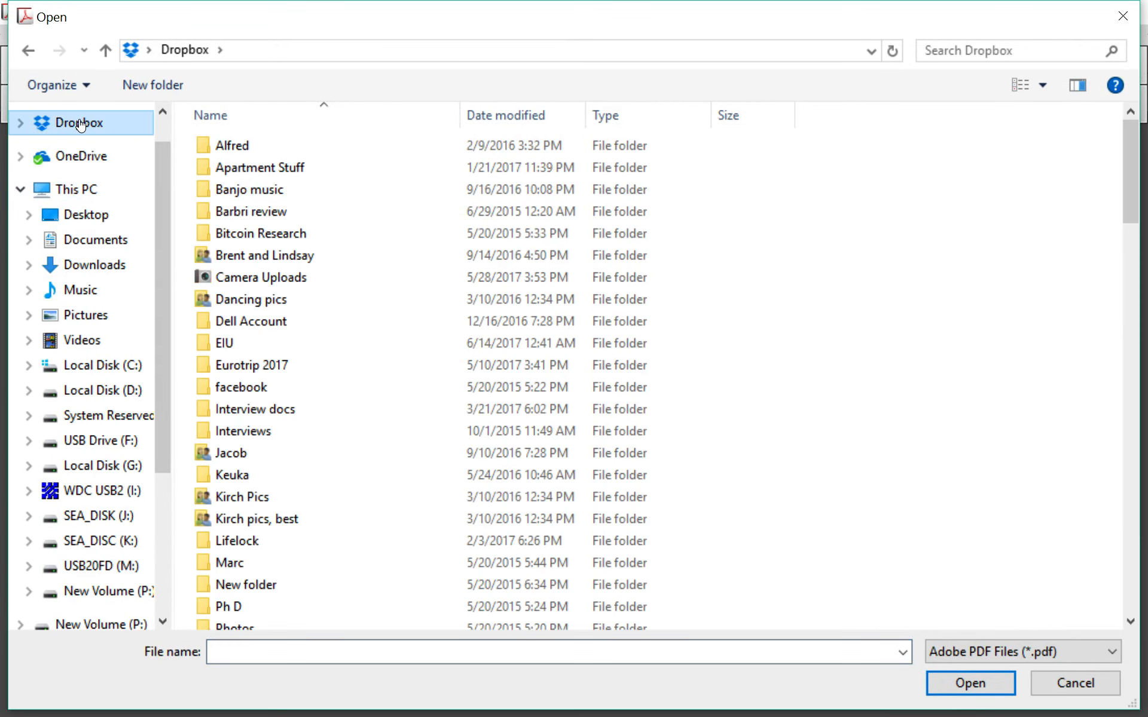
double_click(261, 344)
double_click(232, 189)
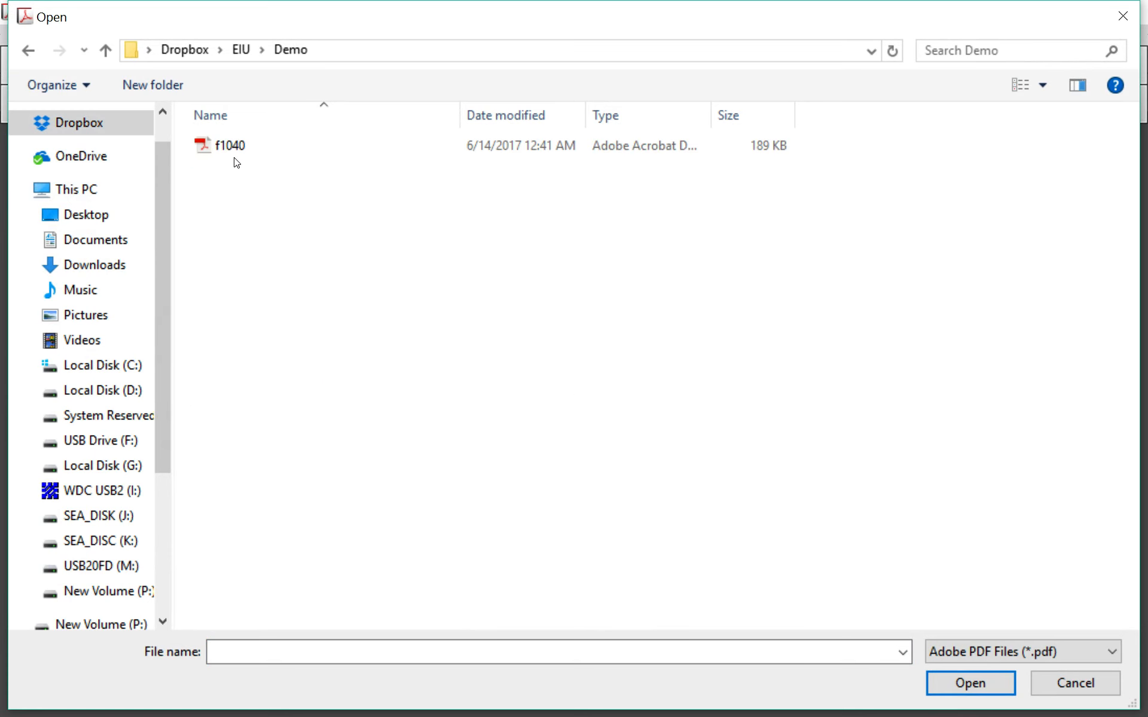
click(233, 147)
double_click(232, 144)
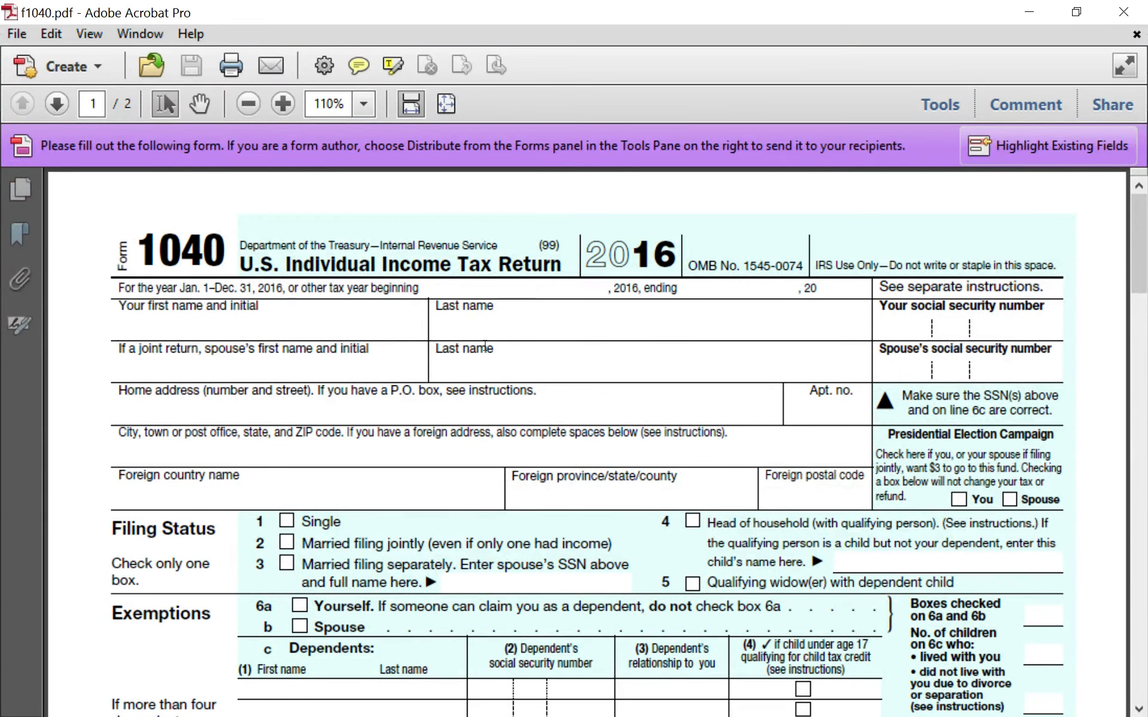
Send the 1040 form to Adobe LiveCycle Designer for editing and accept closing it in Acrobat
scroll(440, 338, down, 2)
scroll(433, 346, up, 2)
click(941, 105)
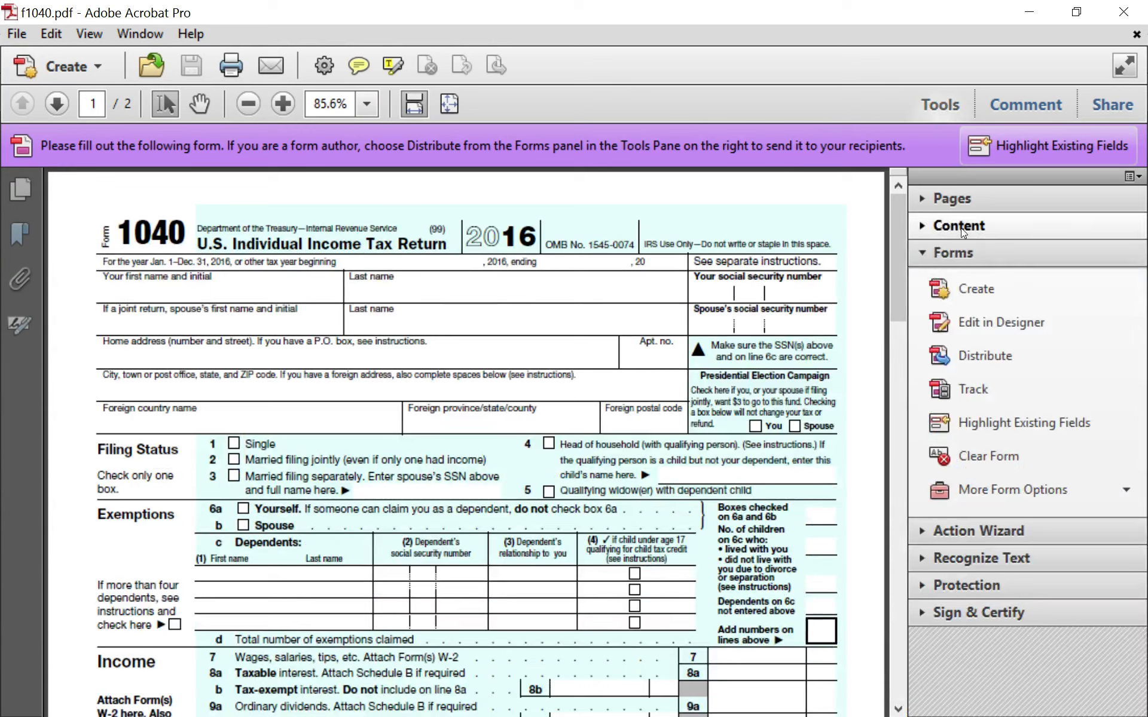
click(966, 321)
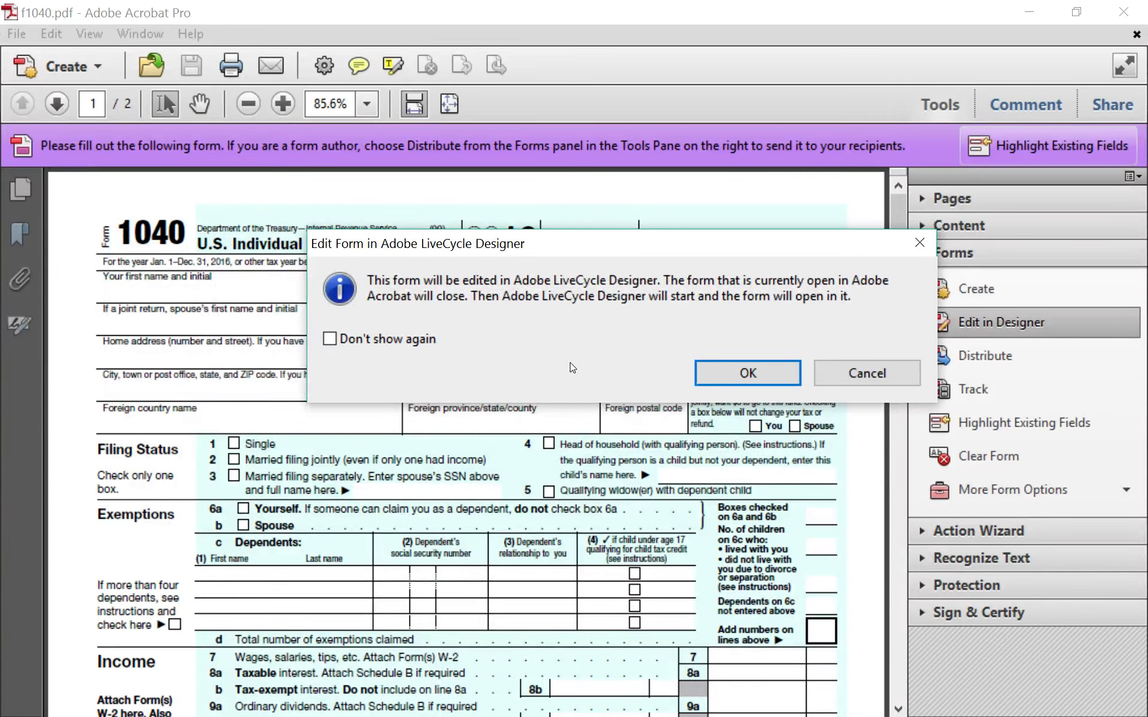
click(725, 386)
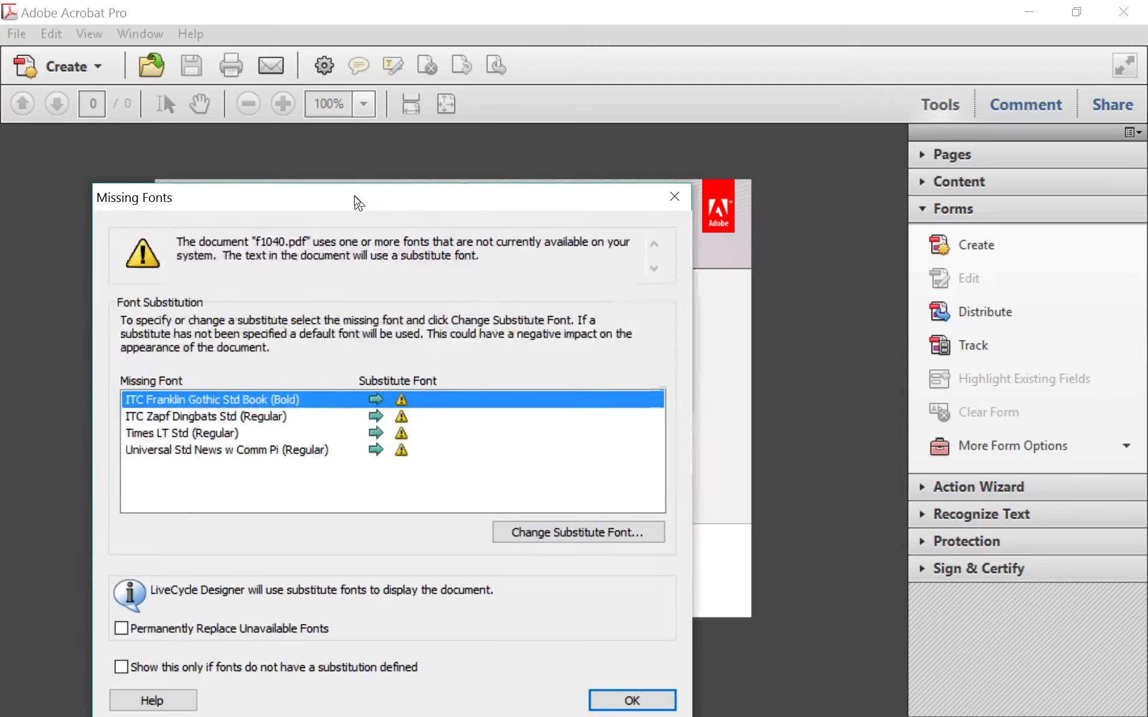
Use the default fonts for the missing ones and agree to remove the form's usage rights
drag(353, 197, 477, 110)
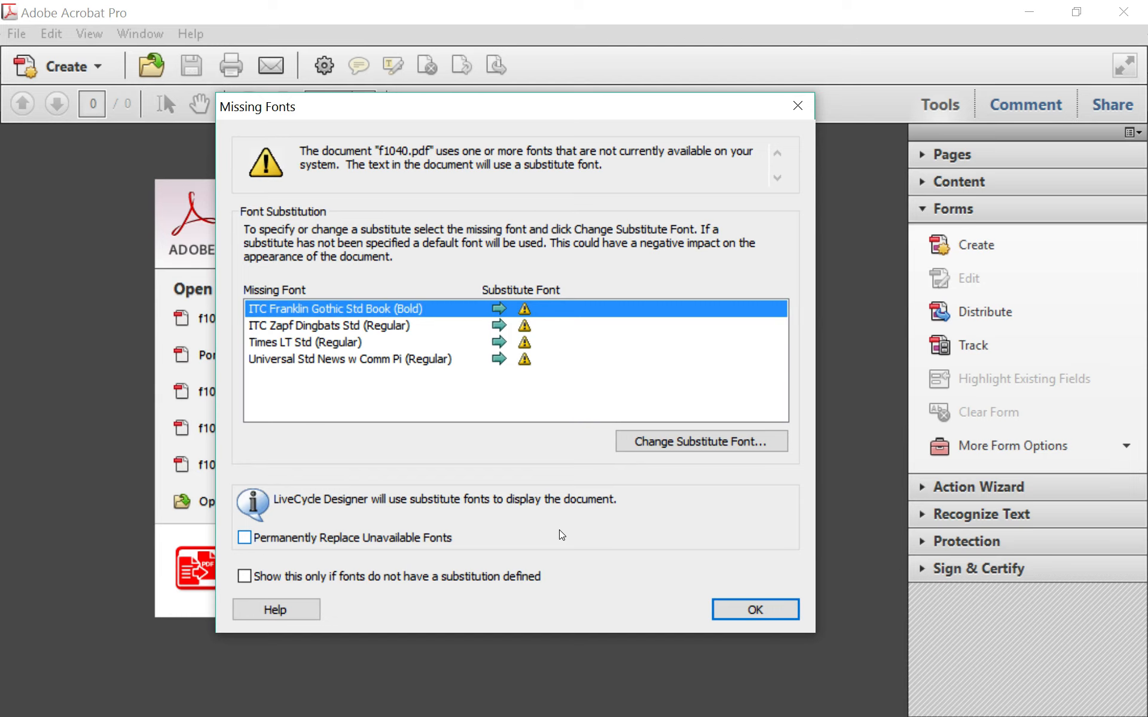
click(746, 611)
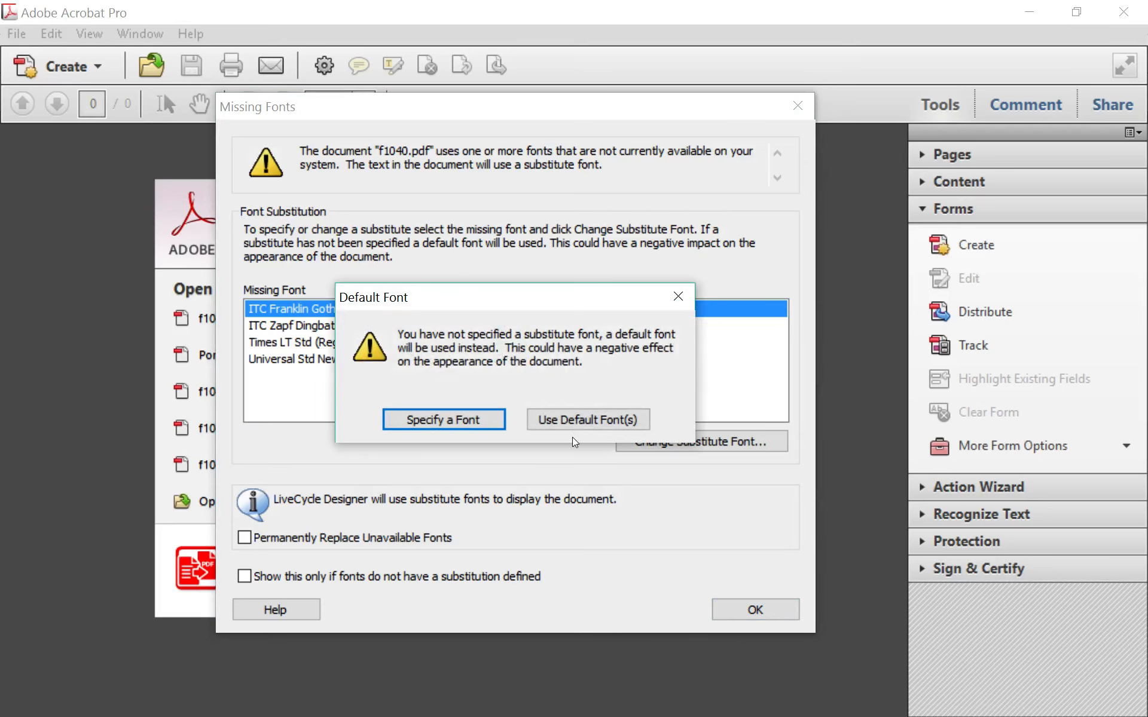
click(573, 419)
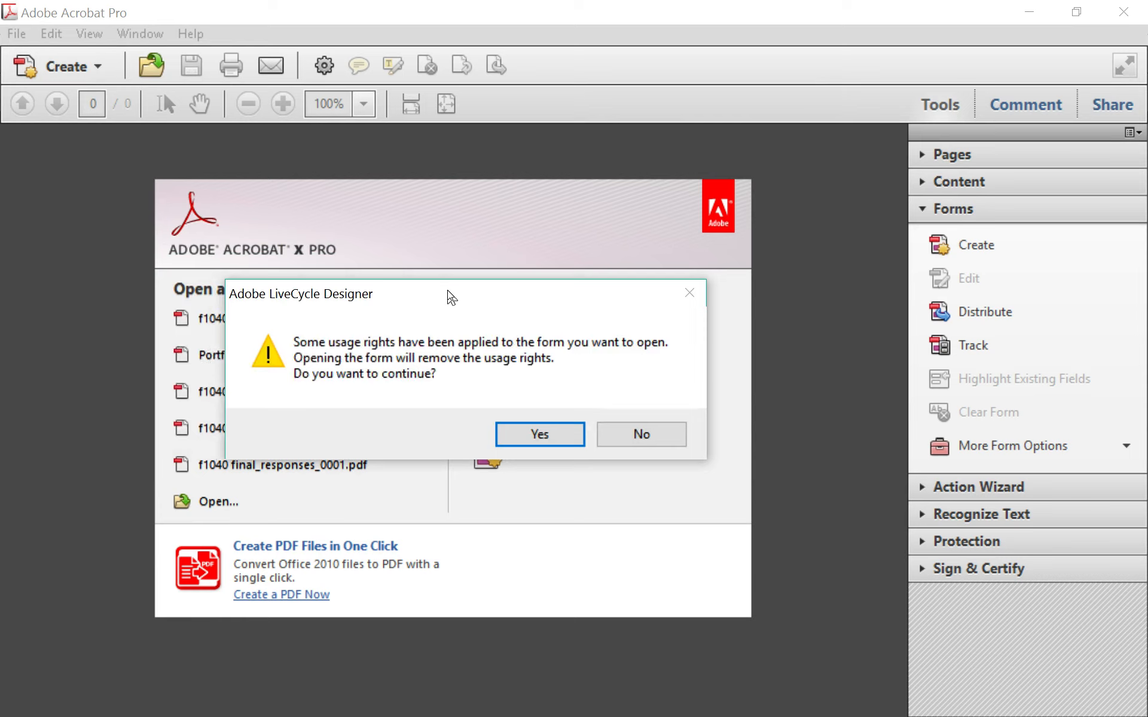
click(524, 430)
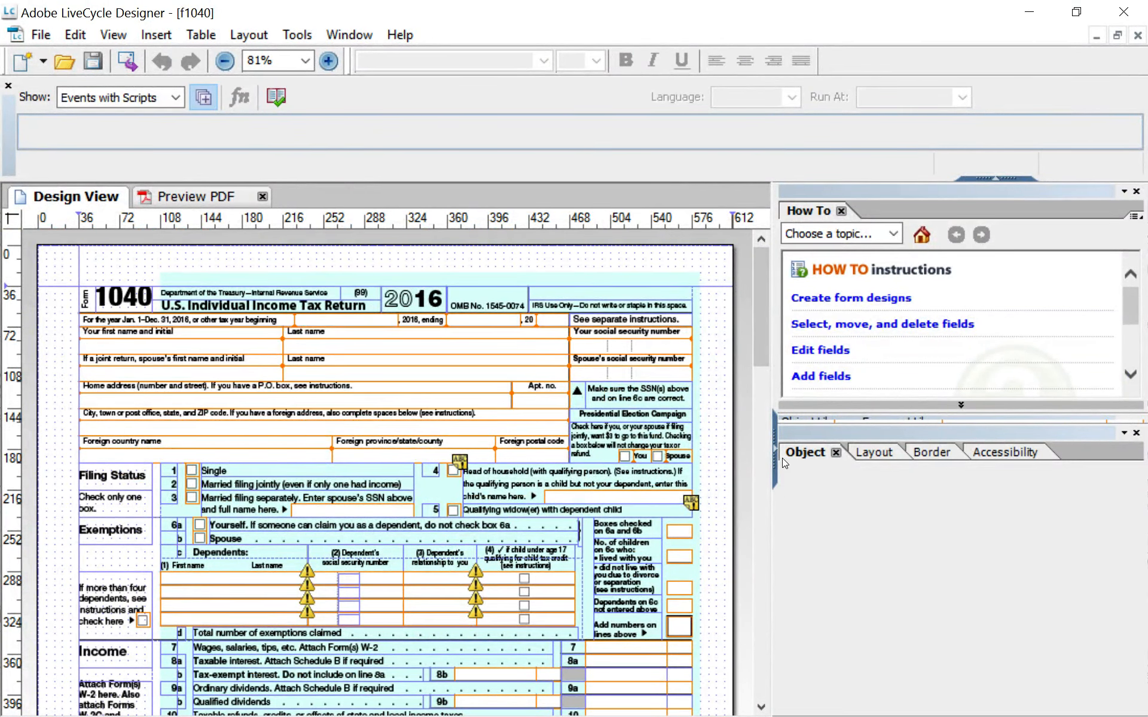
Widen the form design area and select the taxpayer's Last name field to show its object properties
drag(775, 529, 849, 532)
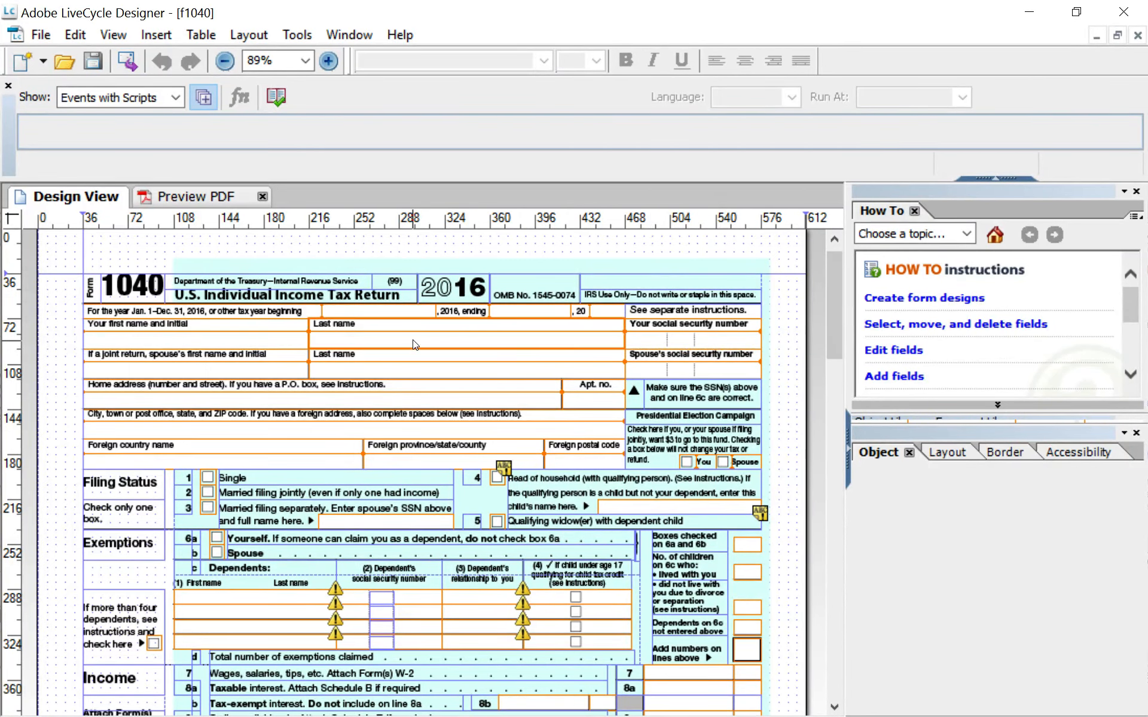
click(383, 338)
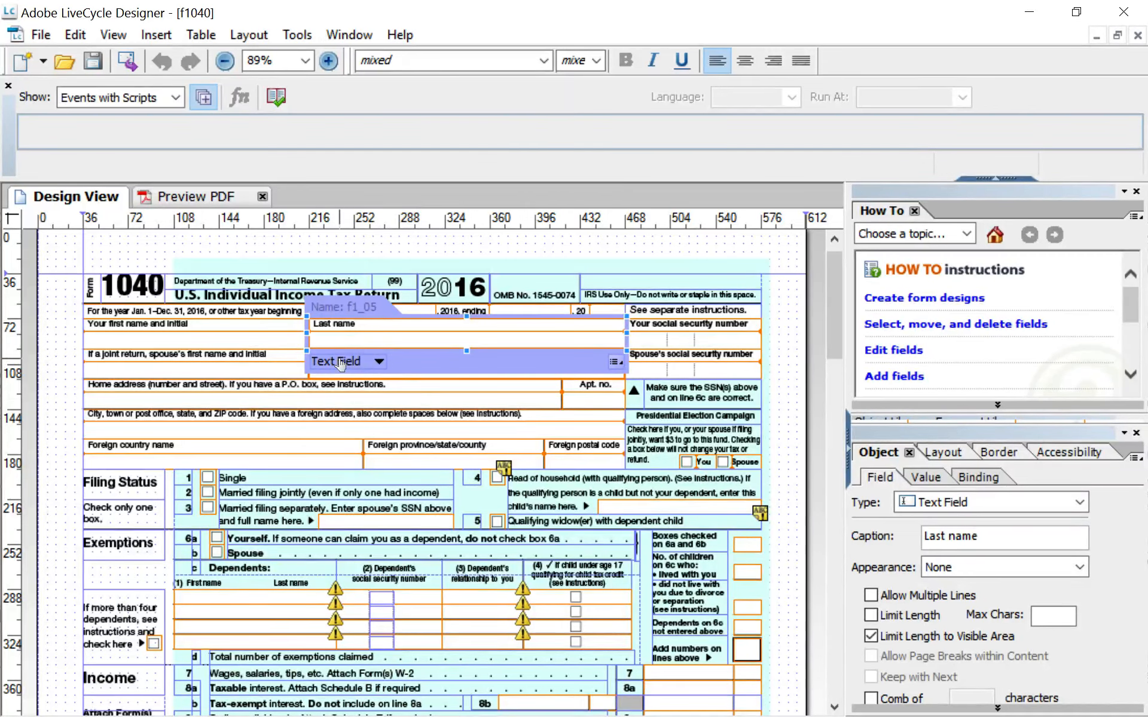
Rename the amount field for line 7, wages, salaries and tips, as Line_7
scroll(574, 399, down, 1)
scroll(574, 399, down, 3)
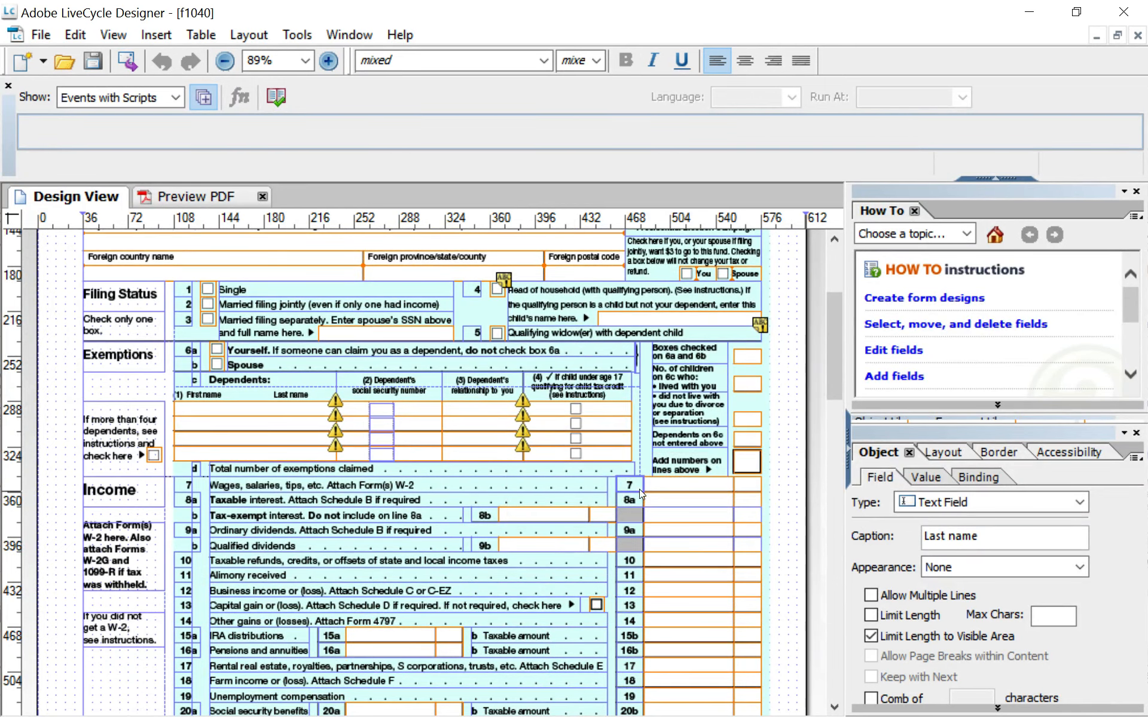
scroll(278, 481, down, 1)
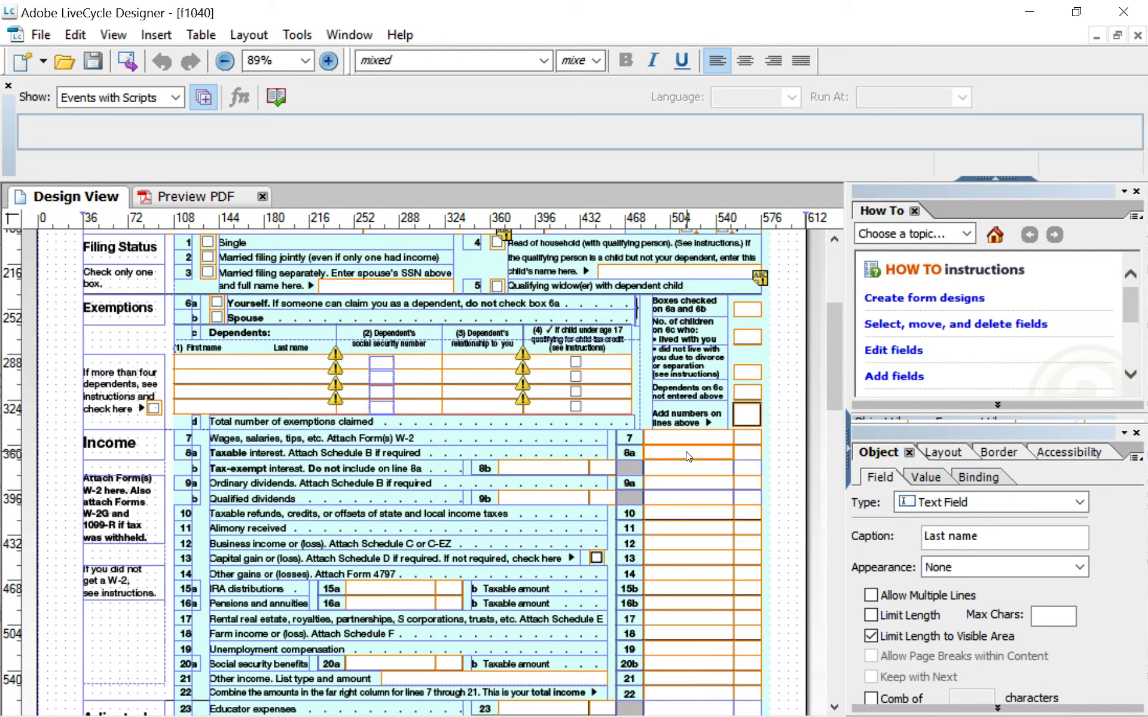
click(667, 445)
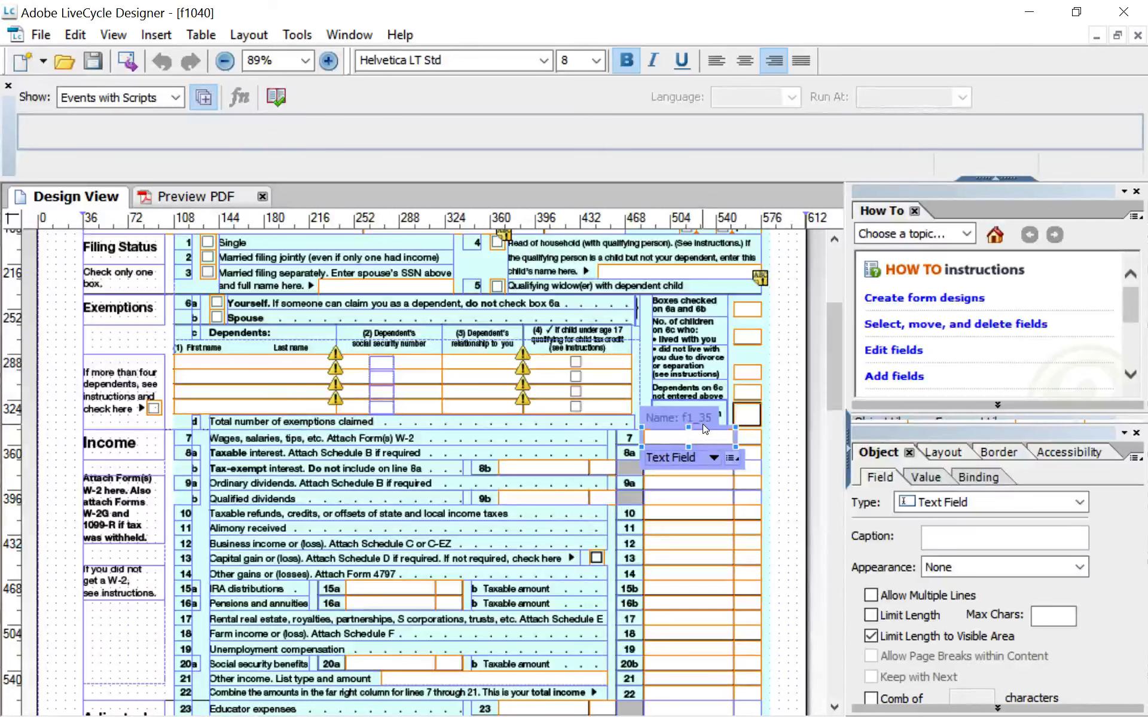
click(689, 417)
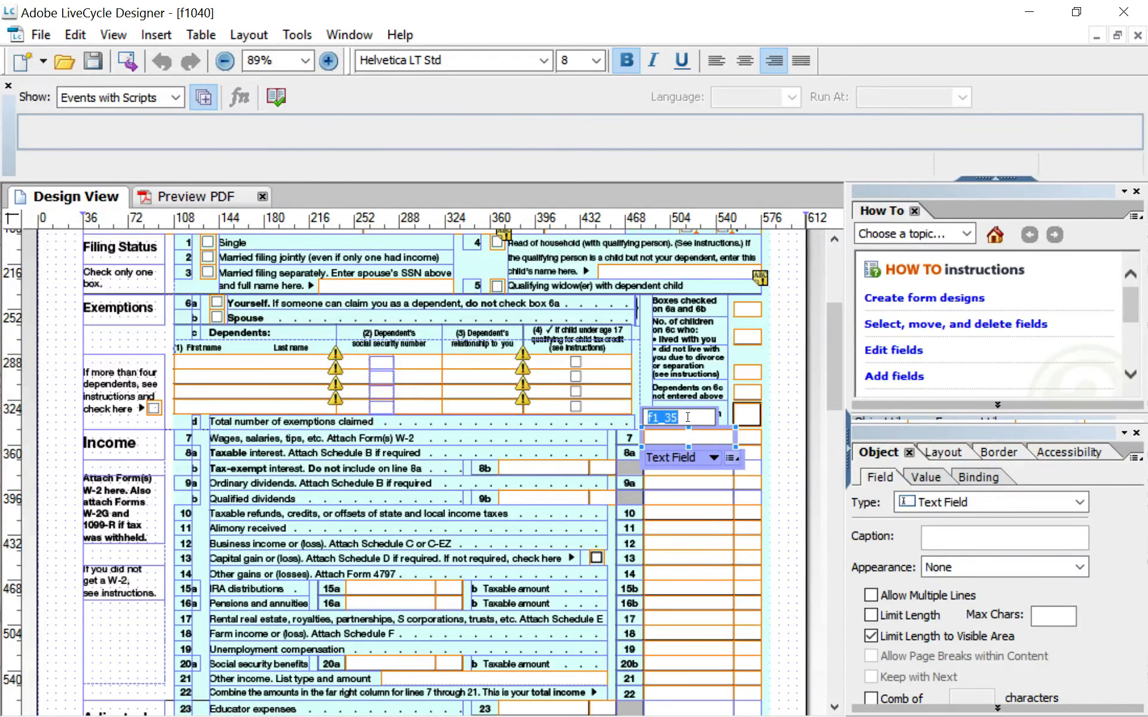
text(Line 7)
click(672, 418)
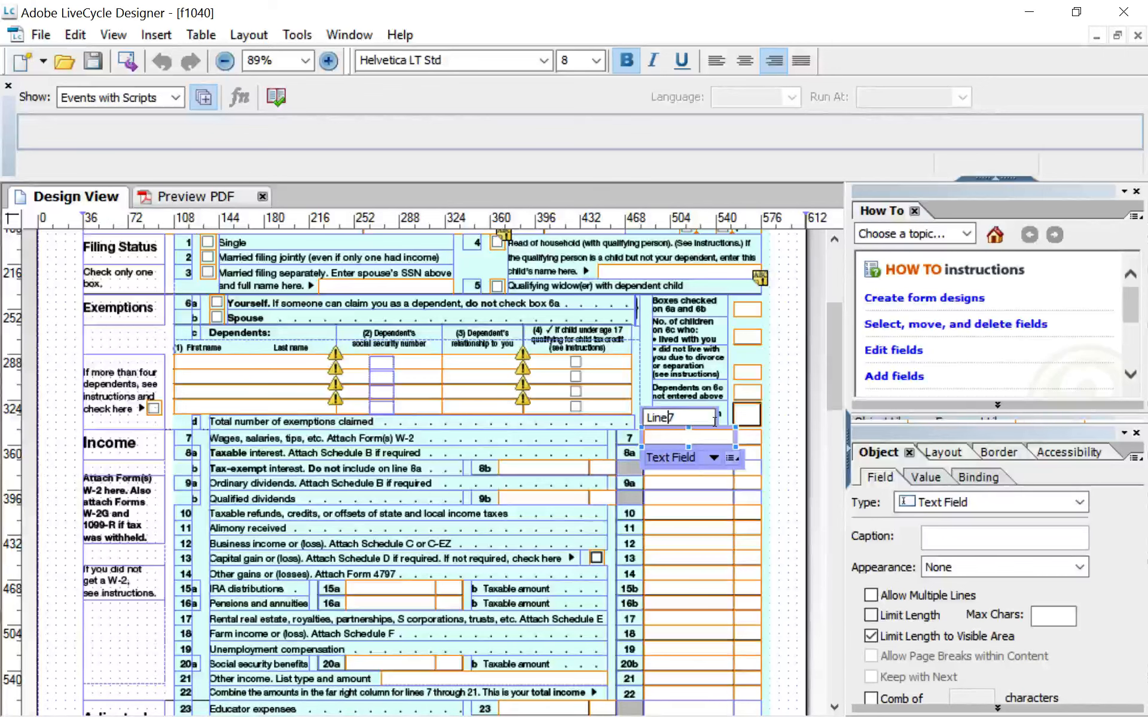
key(BackSpace)
text(_)
key(Return)
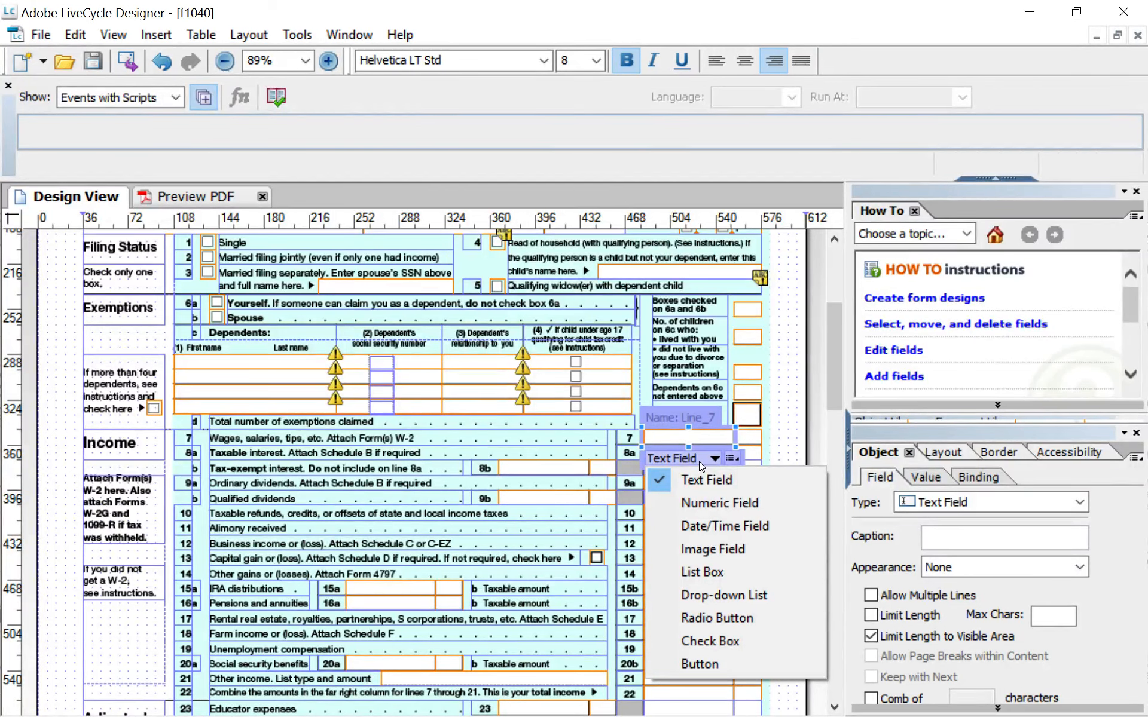
Convert the Line_7 field to a drop-down list with the items 45,500, 47,500, 49,000, 51,250 and 55,800
click(700, 595)
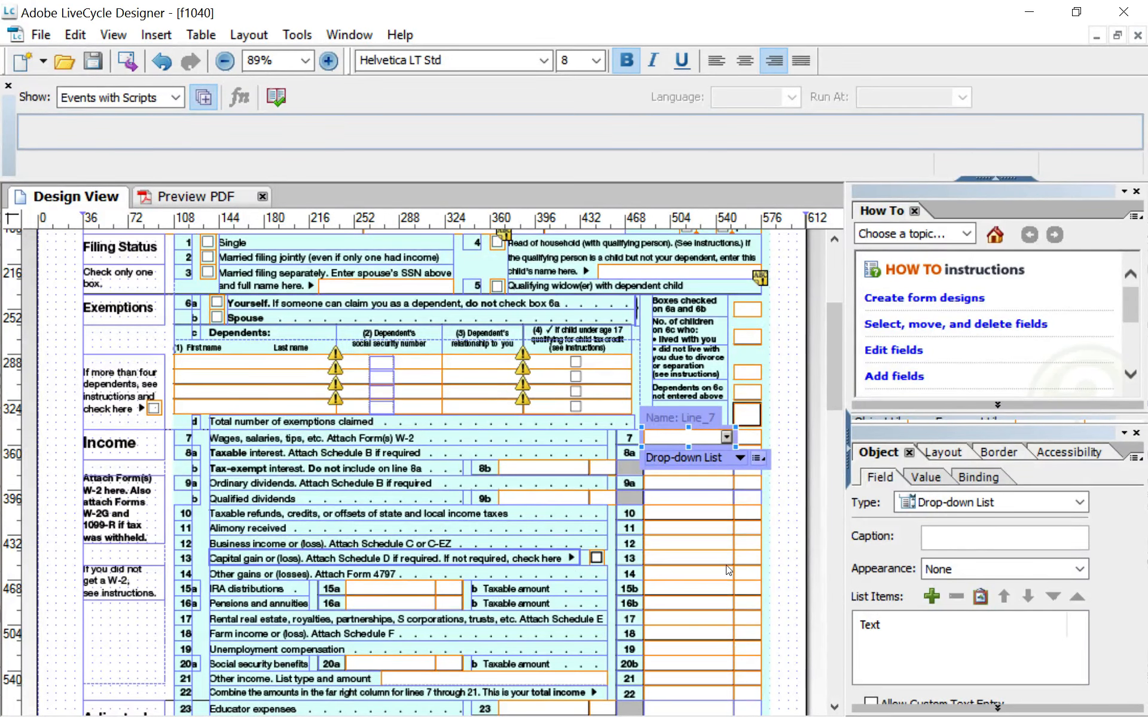
click(930, 598)
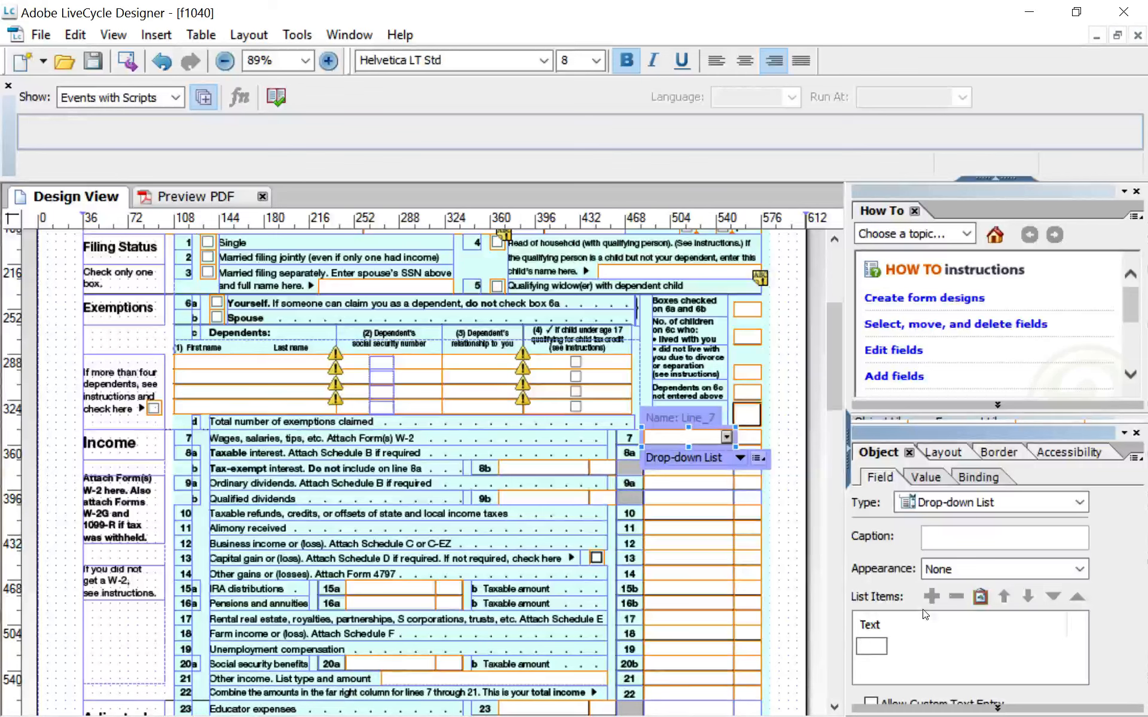
text(45,500)
key(Return)
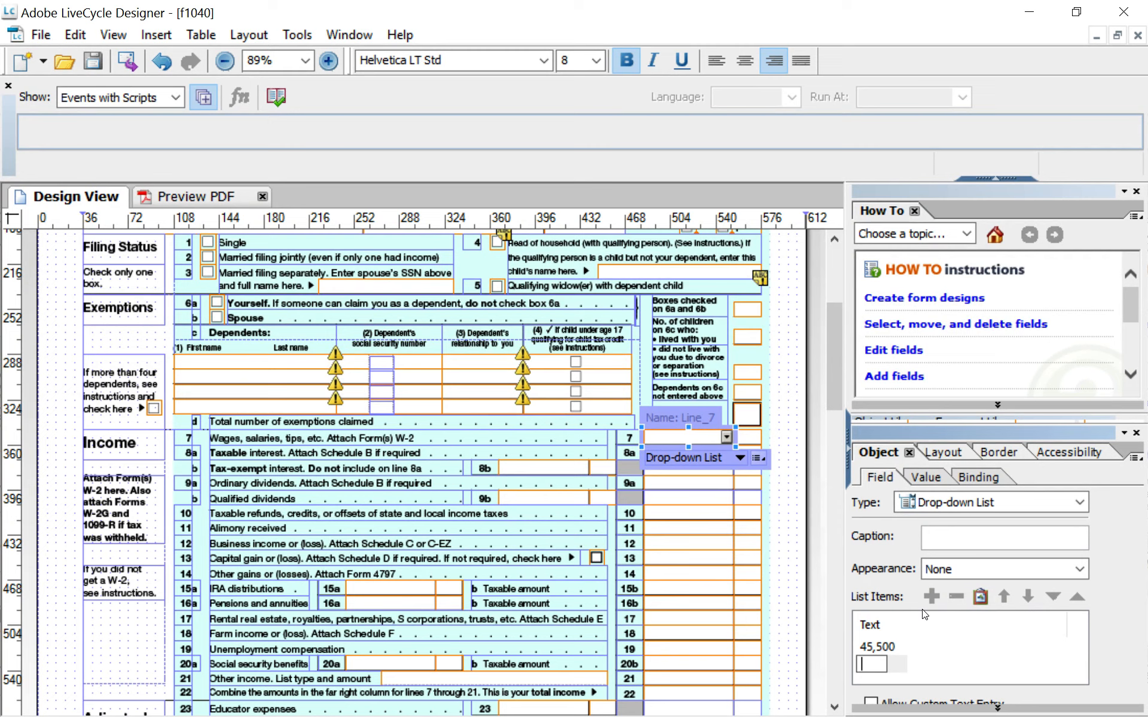
text(47,500)
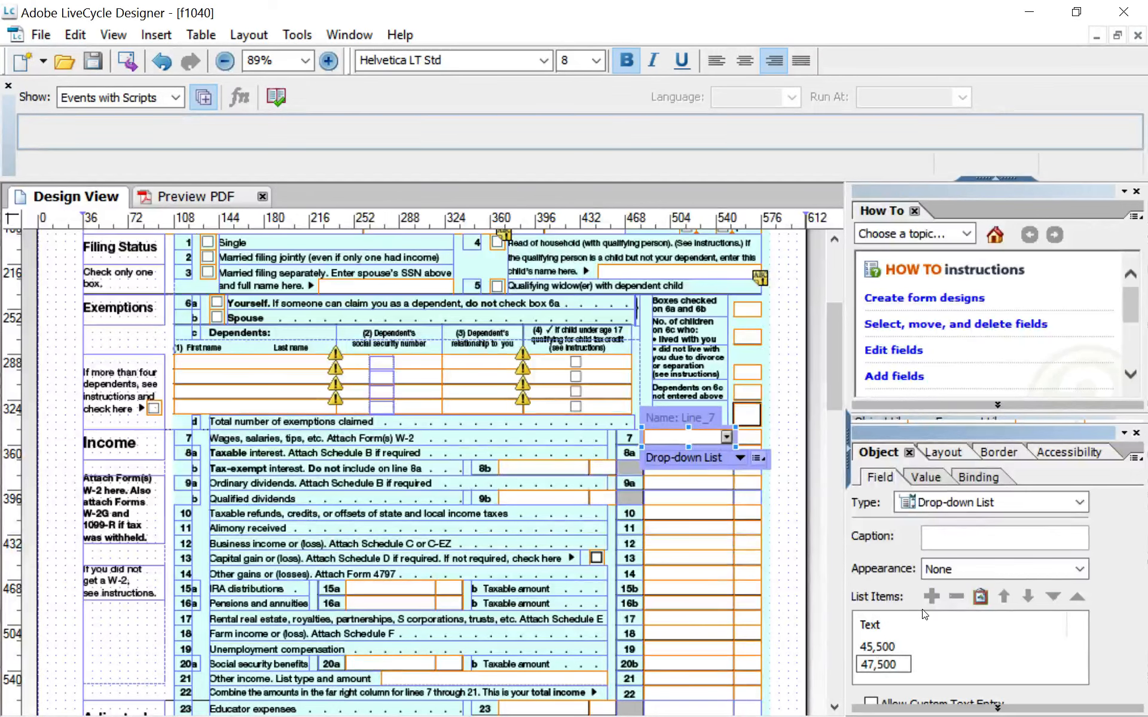
key(Return)
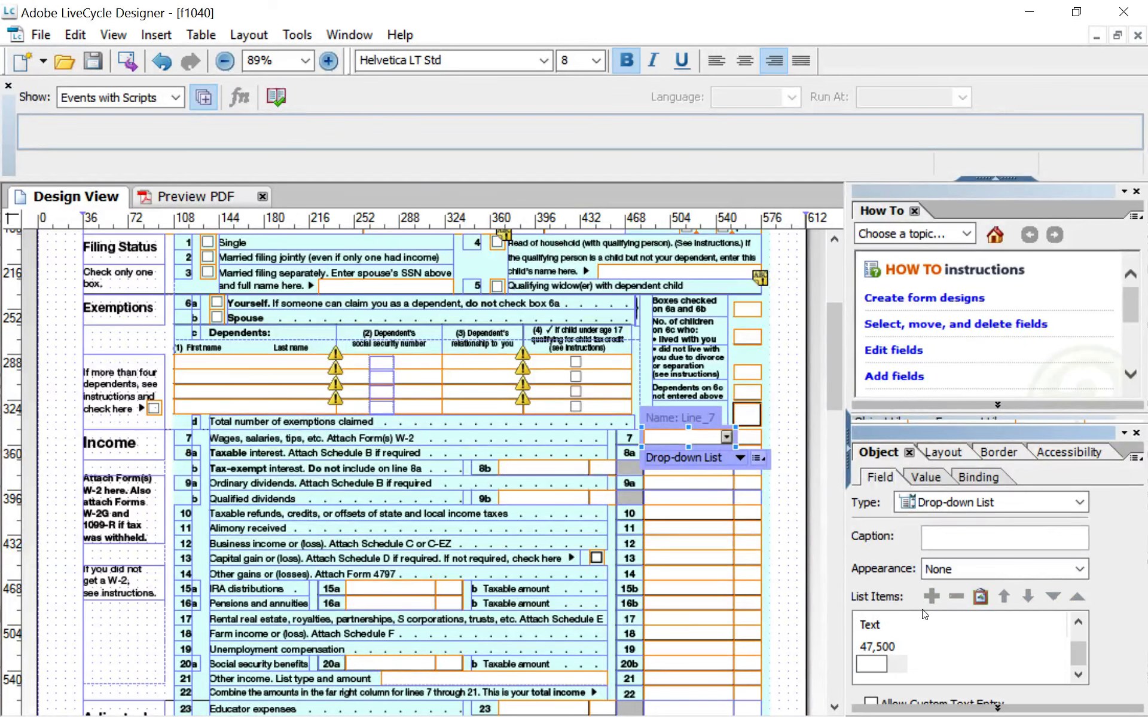
text(49,000)
key(Return)
text(51,250)
key(Return)
text(55,800)
key(Return)
Review the answer choices in the Line_7 list items and select the 49,000 entry
click(1077, 622)
click(1077, 623)
click(1078, 622)
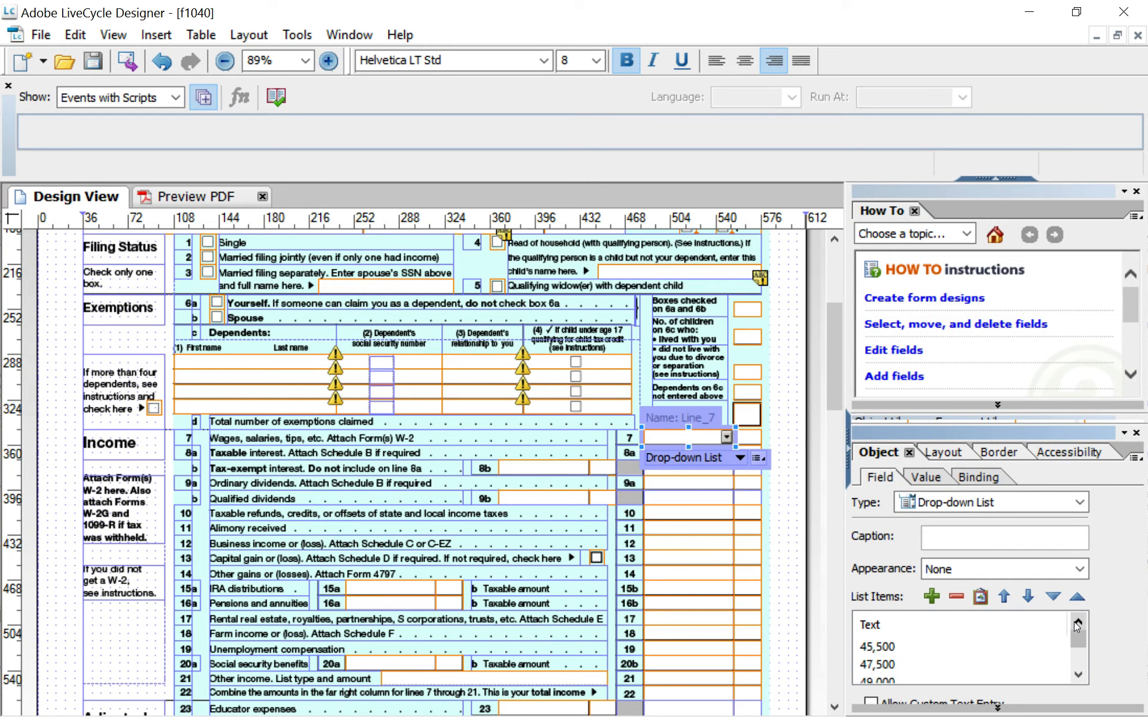
click(1077, 672)
click(1077, 672)
click(1077, 622)
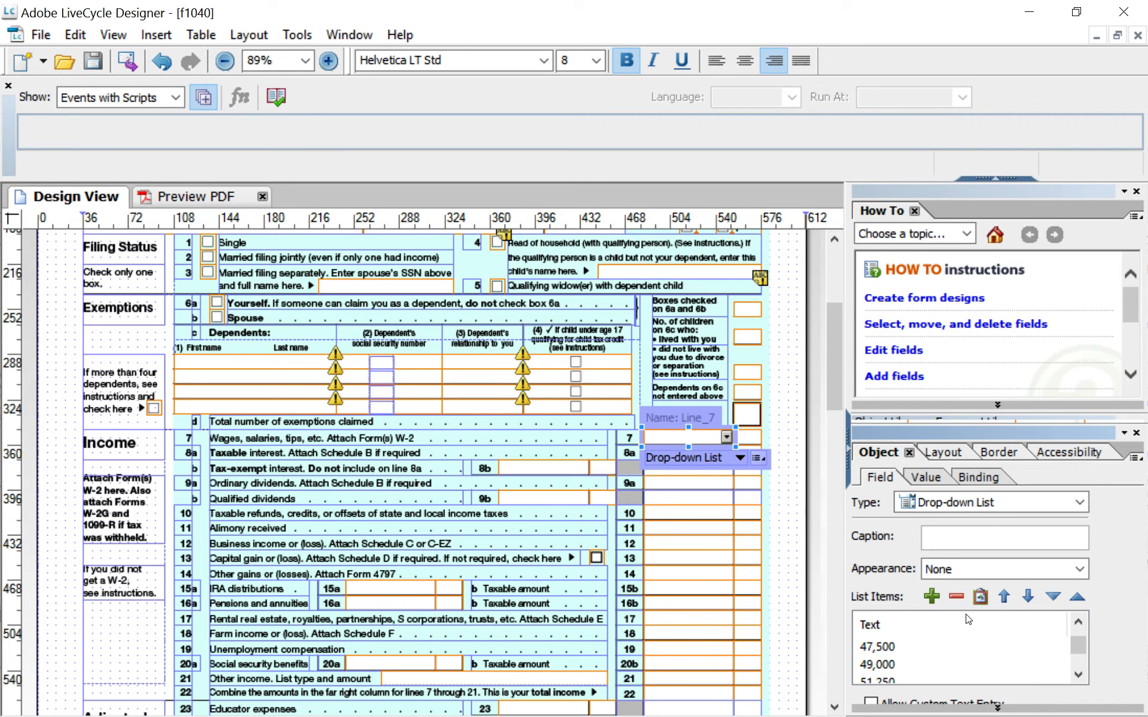
click(880, 664)
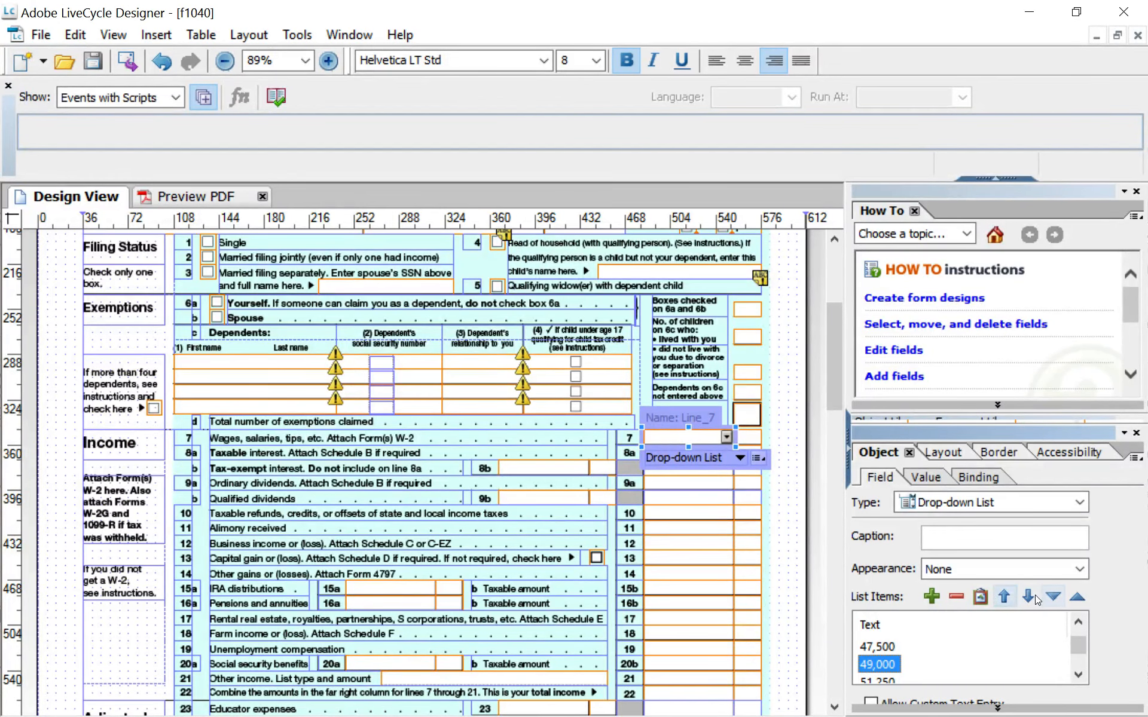
scroll(903, 646, down, 1)
scroll(905, 645, up, 2)
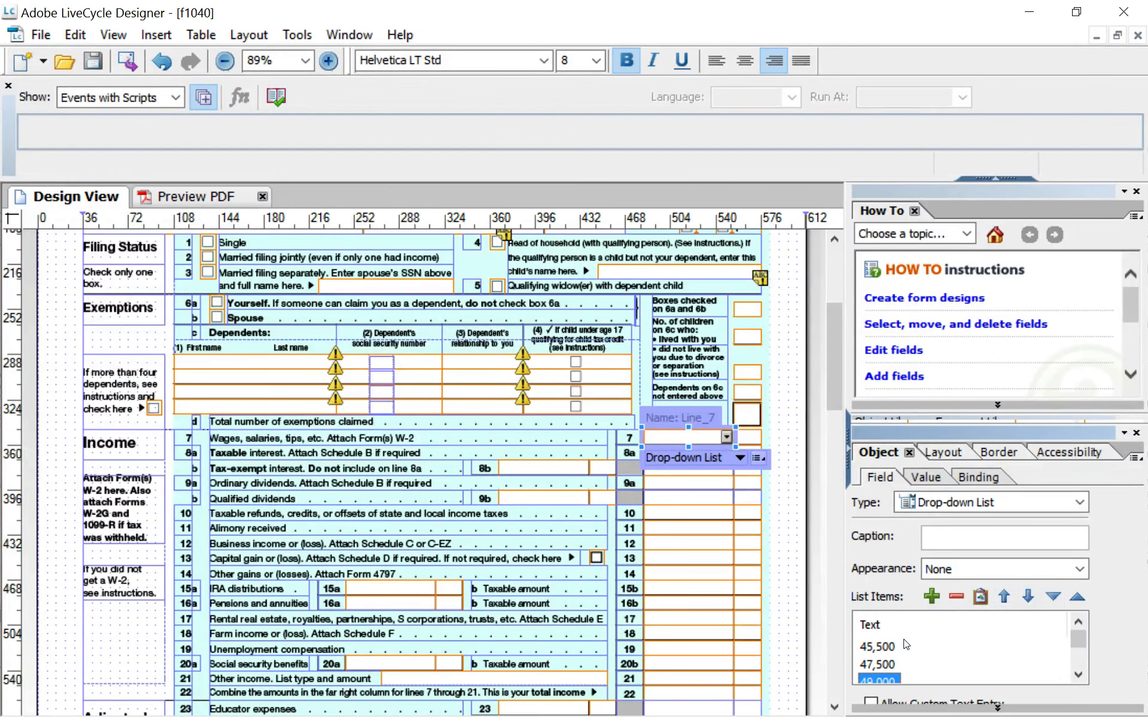
scroll(914, 642, down, 1)
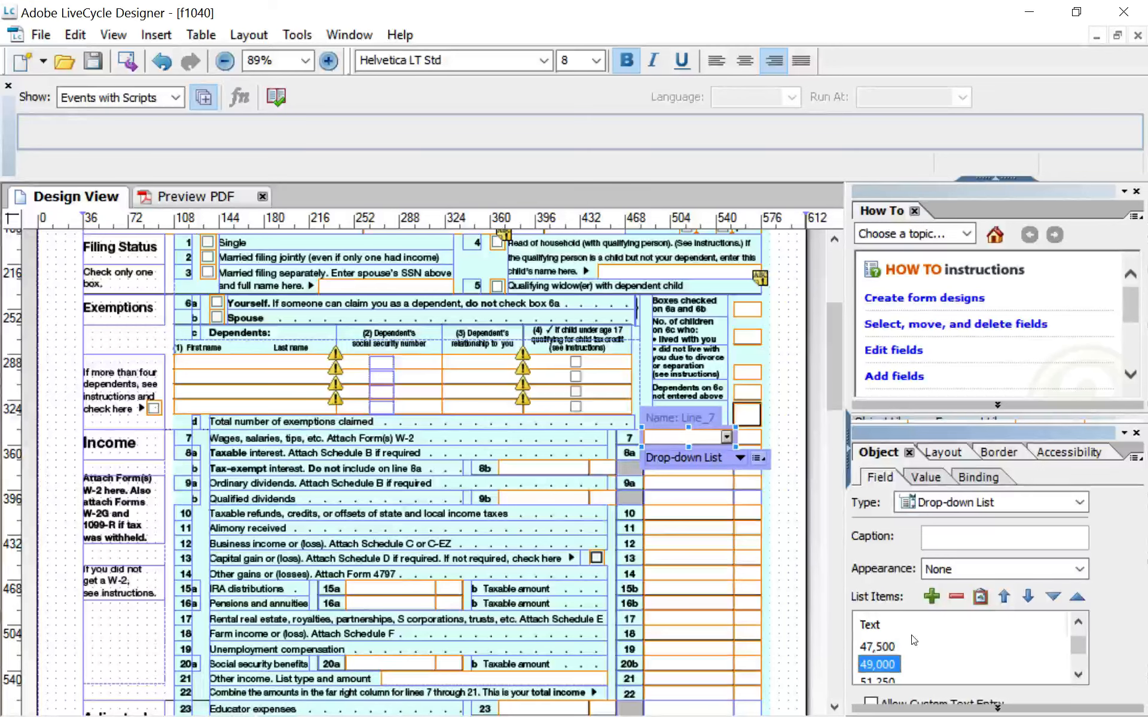
Preview the form as a PDF and choose 49,000 from the line 7 drop-down list
click(181, 197)
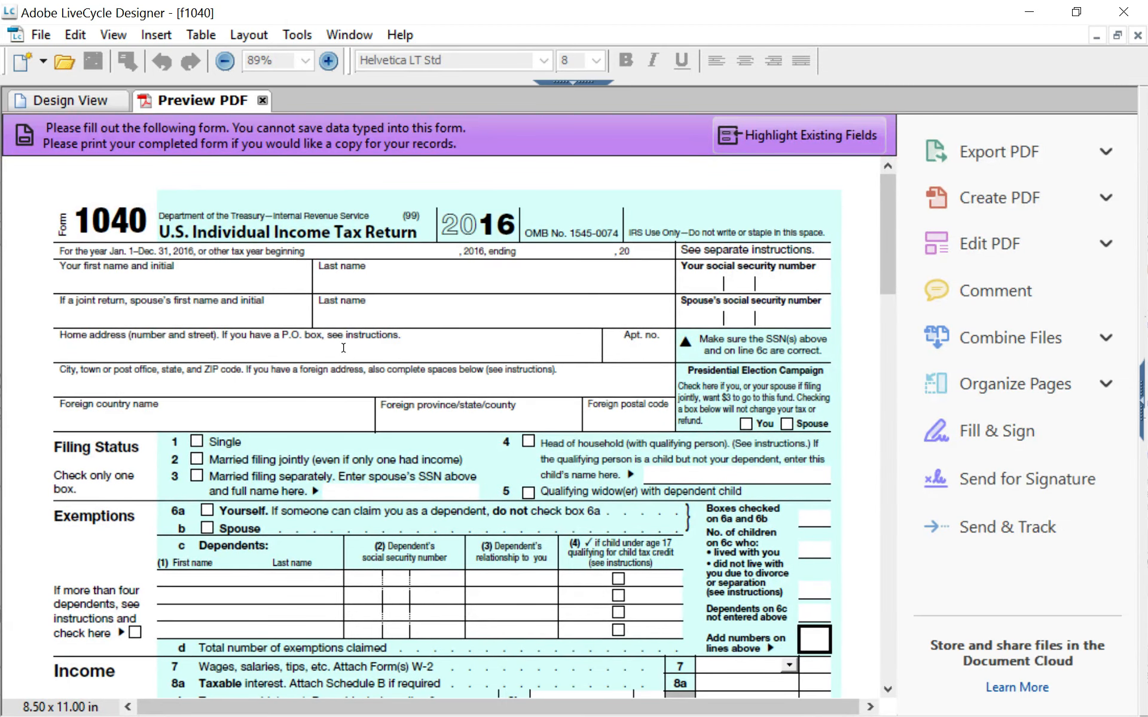
scroll(343, 348, down, 5)
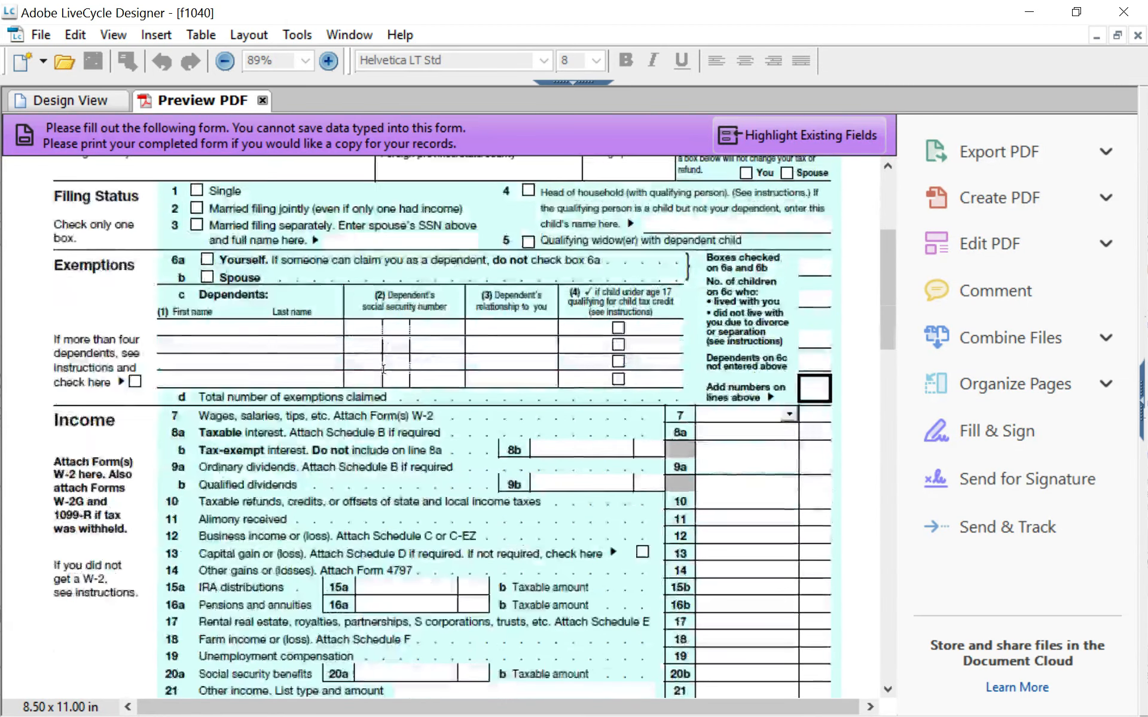
scroll(383, 369, up, 5)
scroll(492, 438, down, 10)
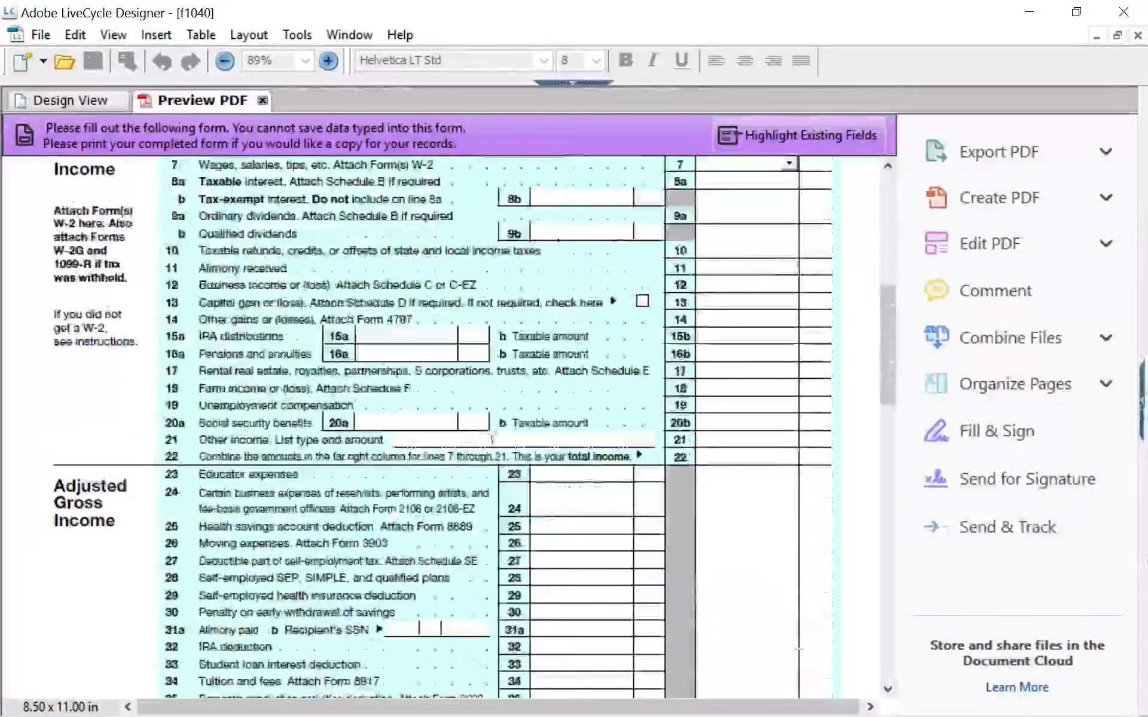
scroll(491, 439, up, 6)
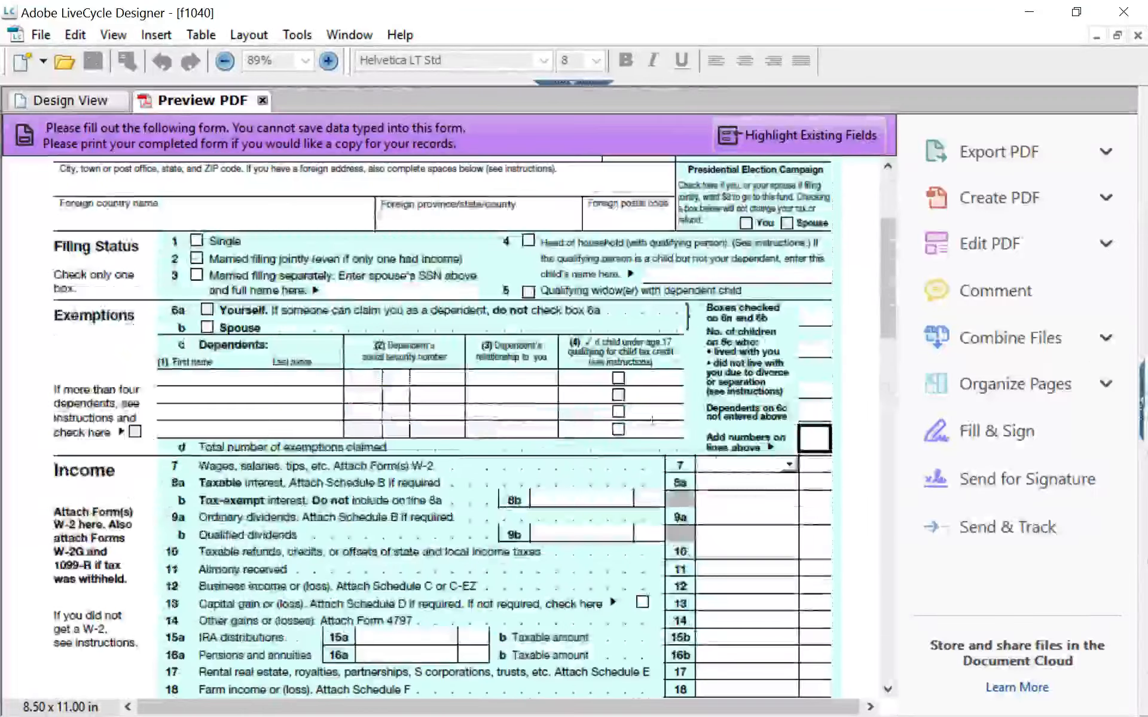
click(790, 466)
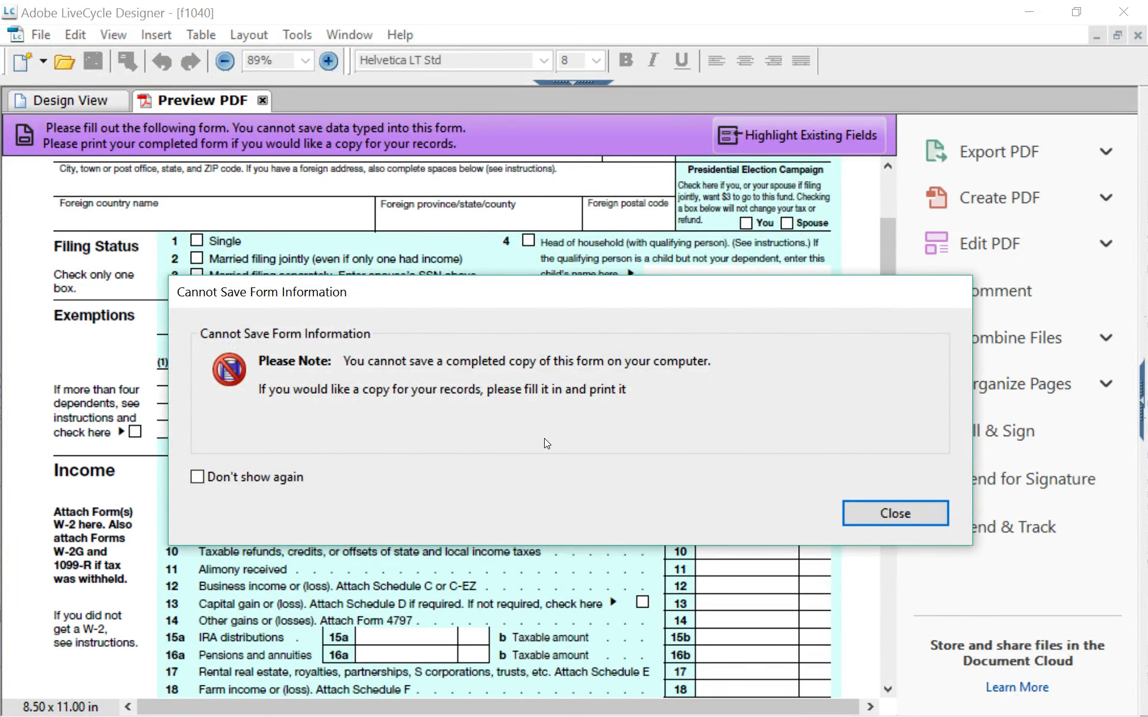
click(895, 514)
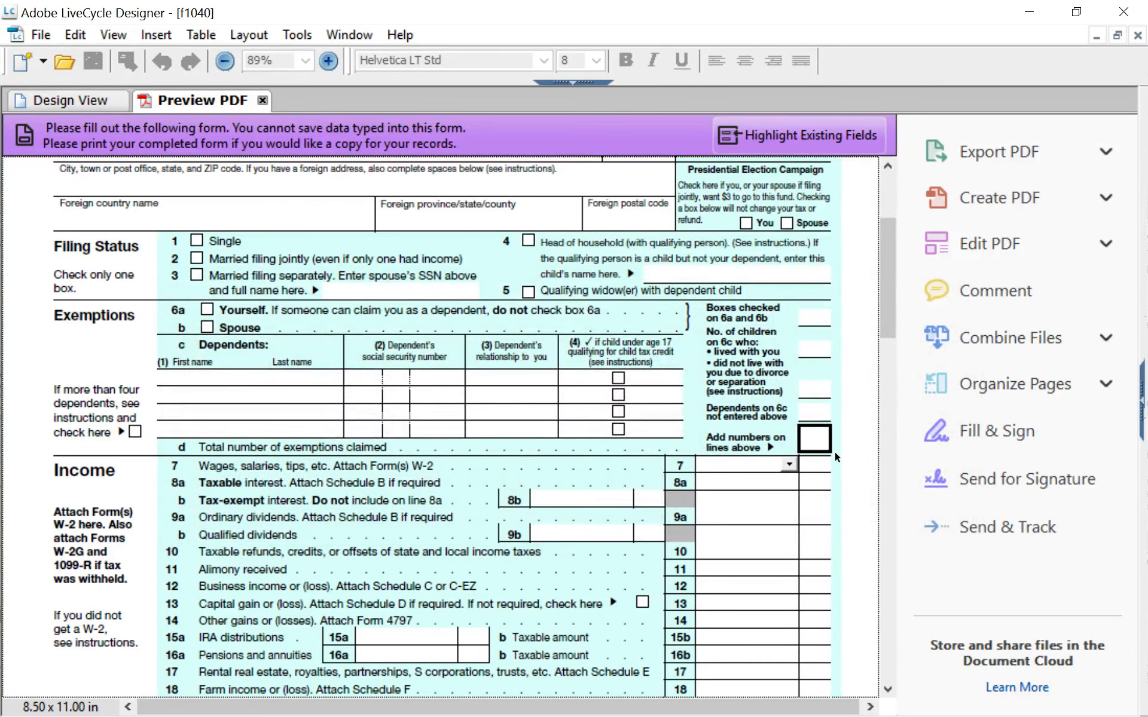
click(789, 465)
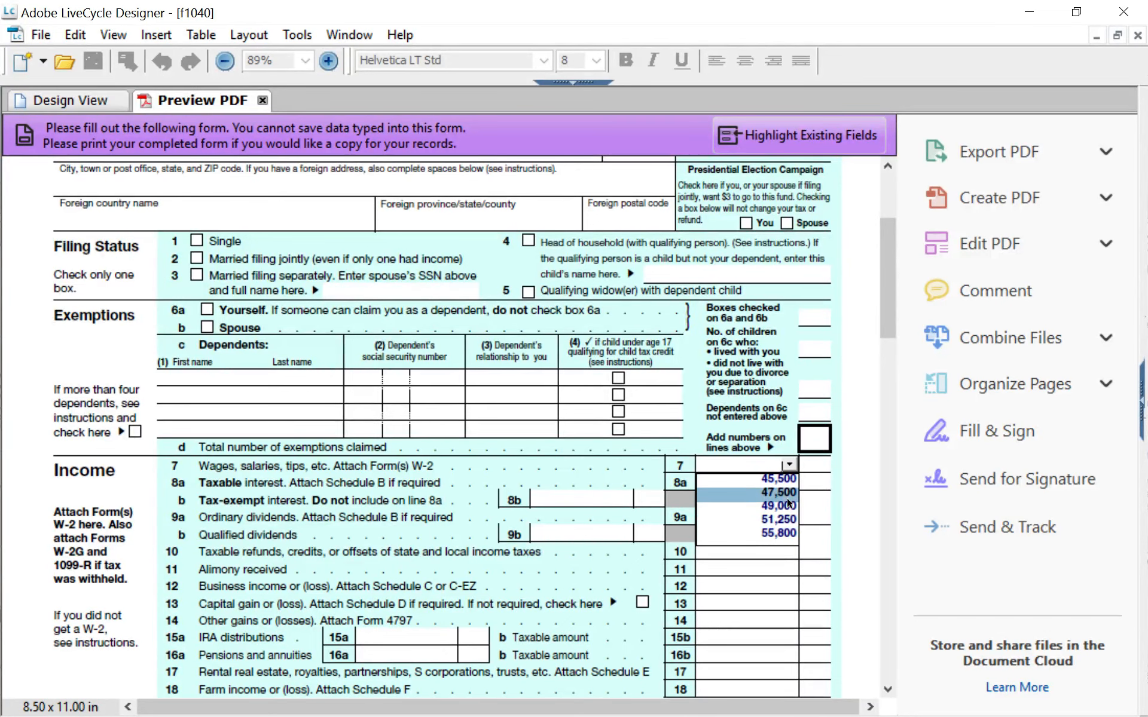
click(781, 505)
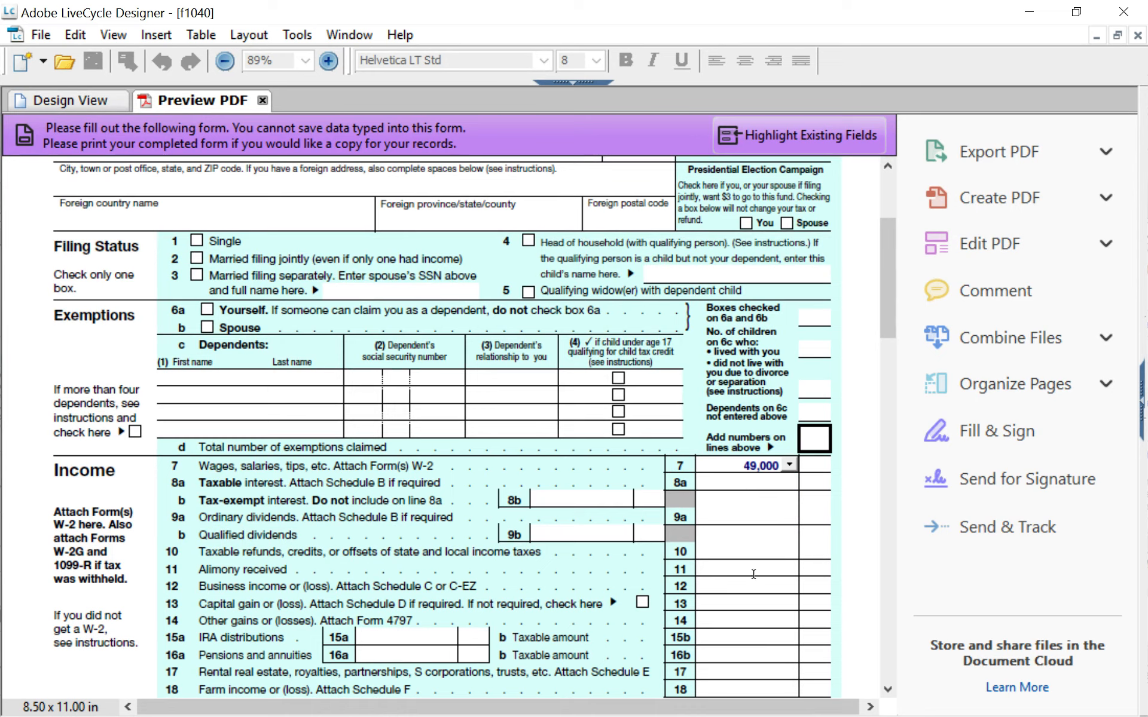
Return to the form design and give the Line_7 drop-down list the caption "Please select a number"
click(59, 104)
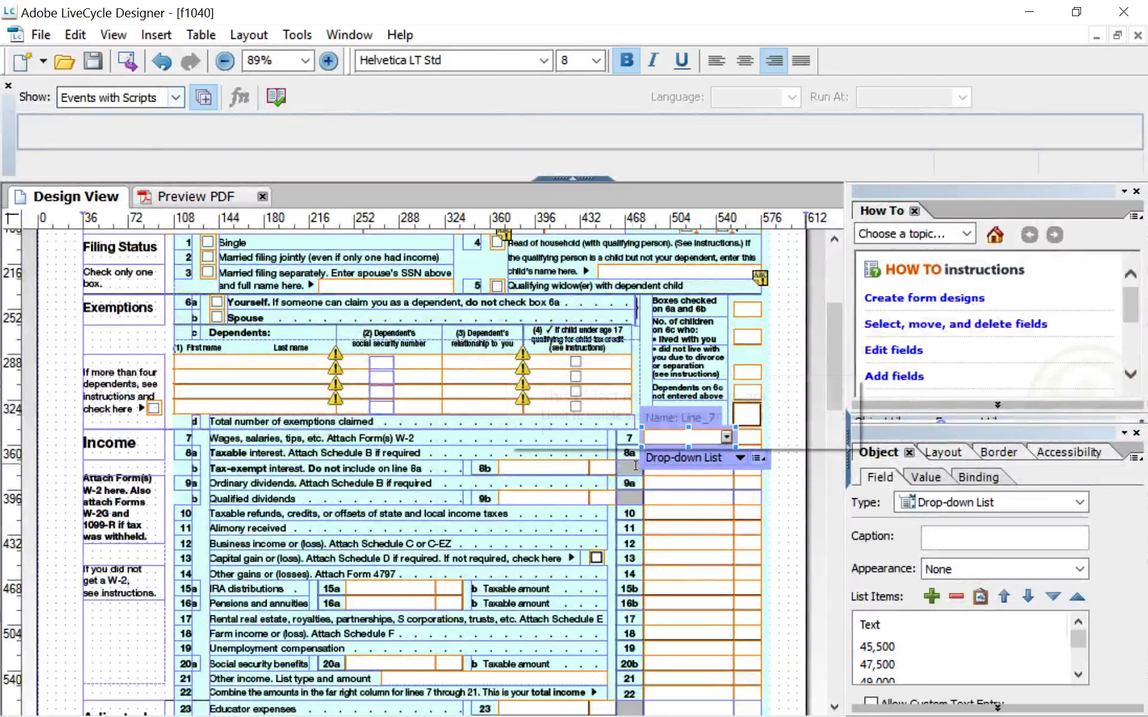
mouse_move(522, 353)
click(841, 391)
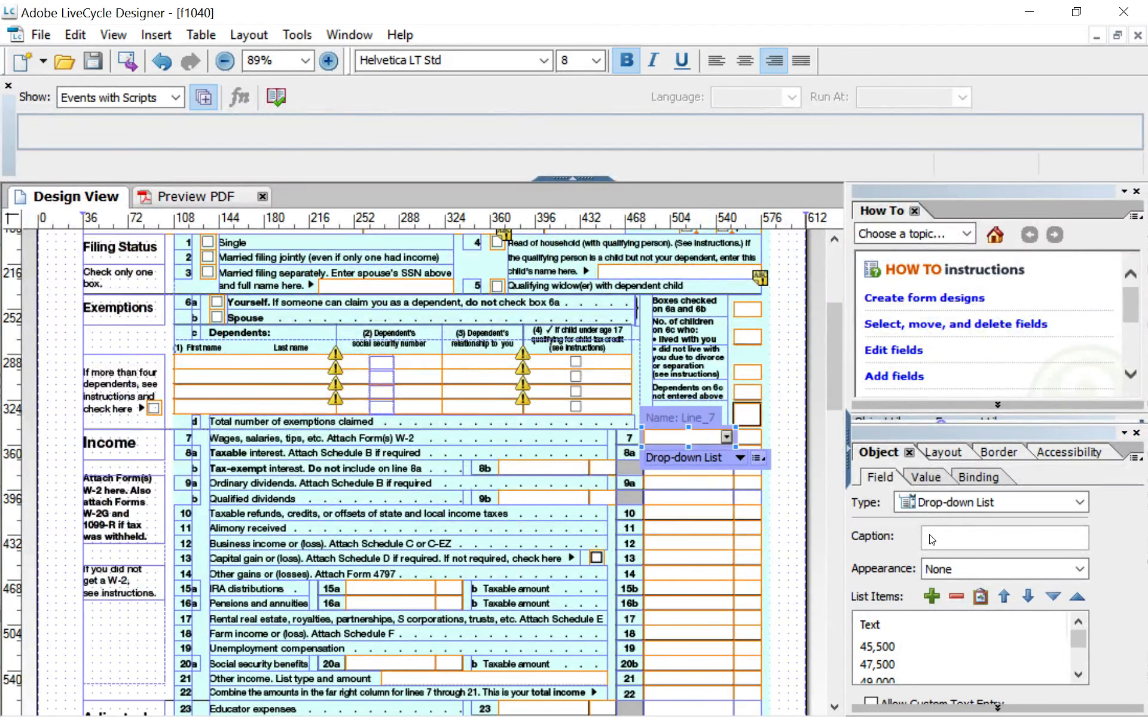
click(929, 541)
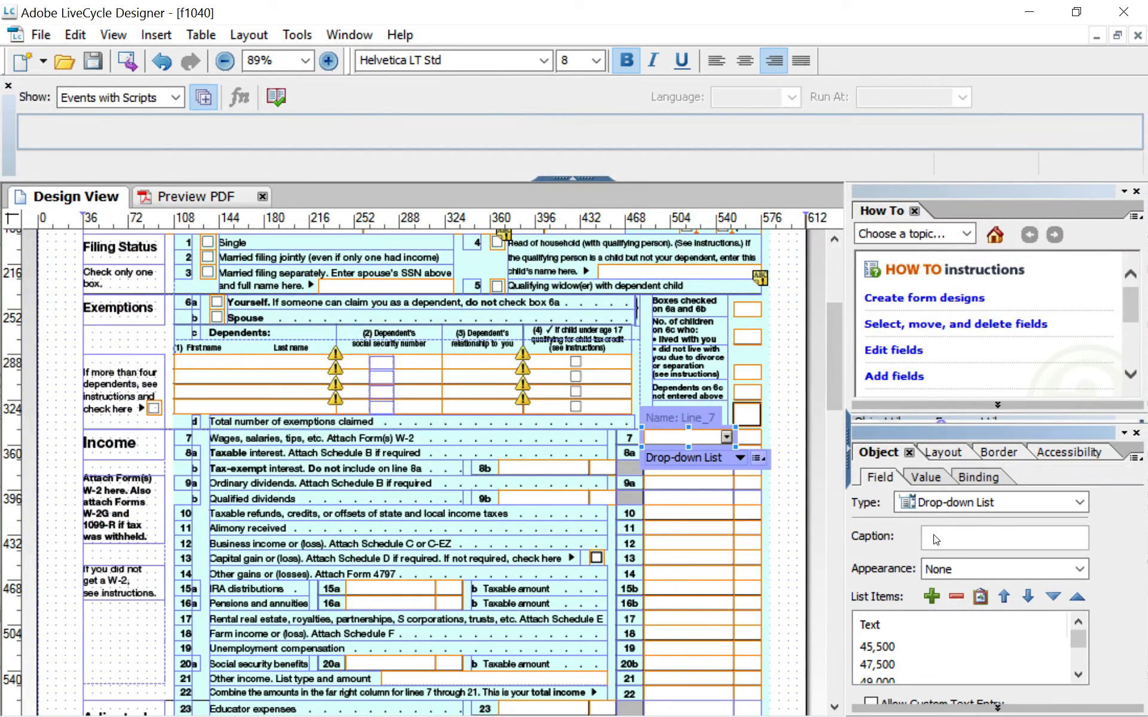
text(Please select a number)
key(Return)
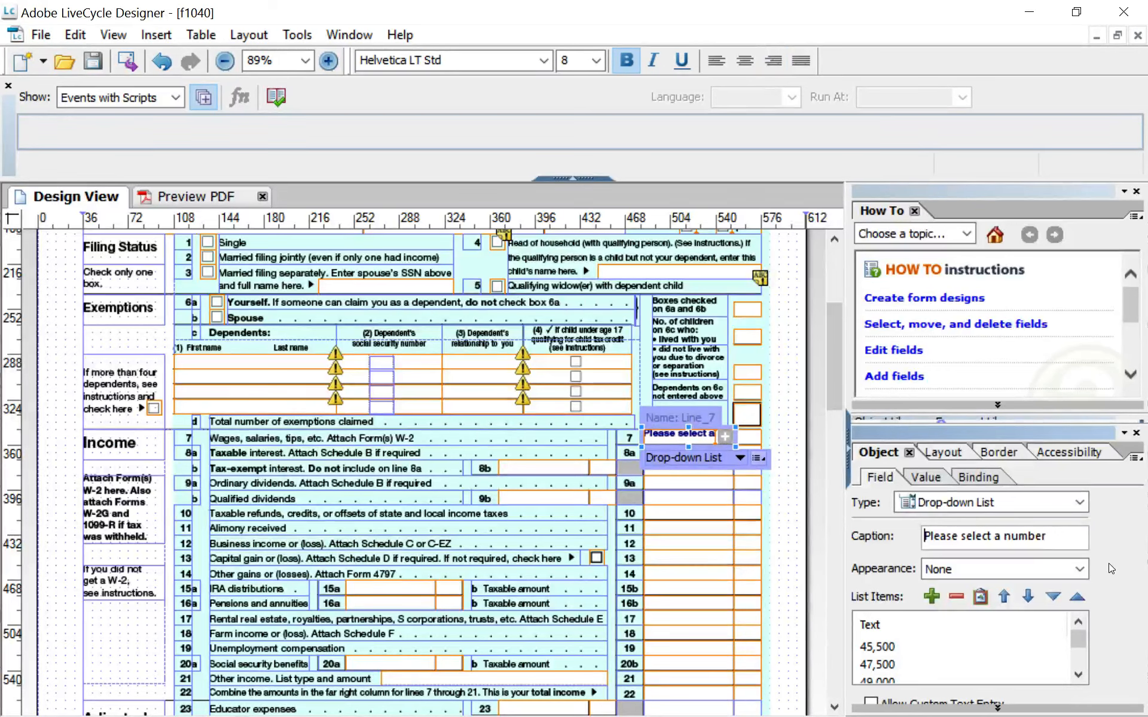
Preview the form and check how the line 7 caption and its drop-down choices display
click(154, 196)
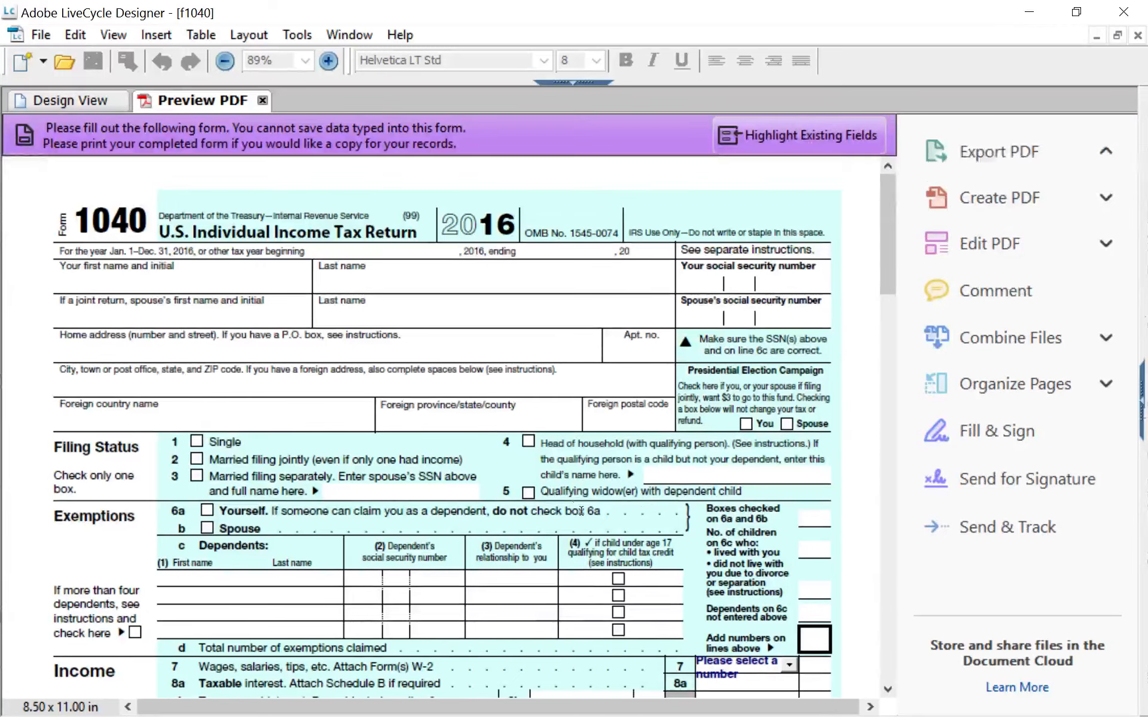
scroll(581, 511, down, 3)
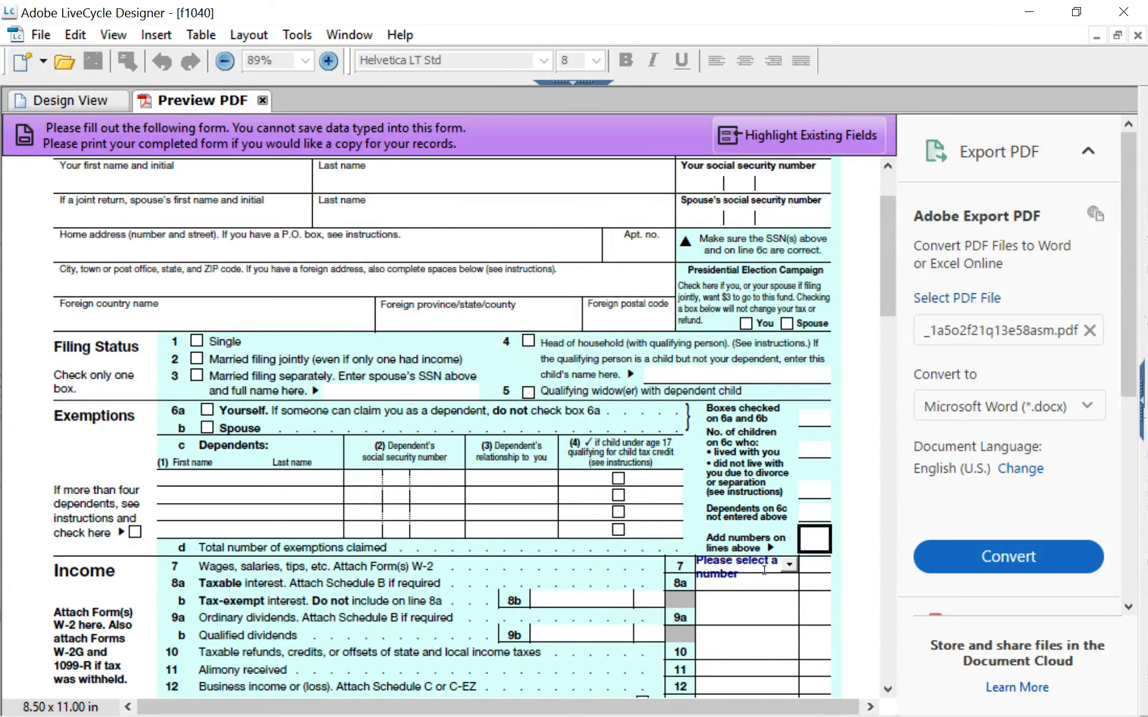
click(789, 564)
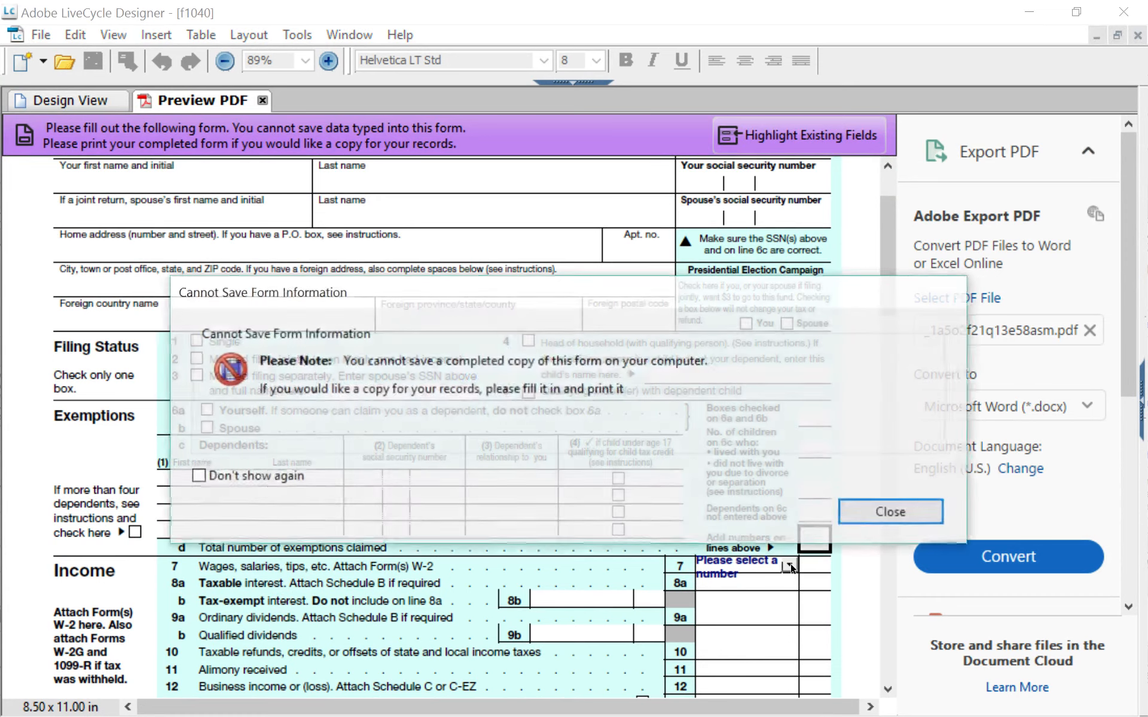
click(906, 520)
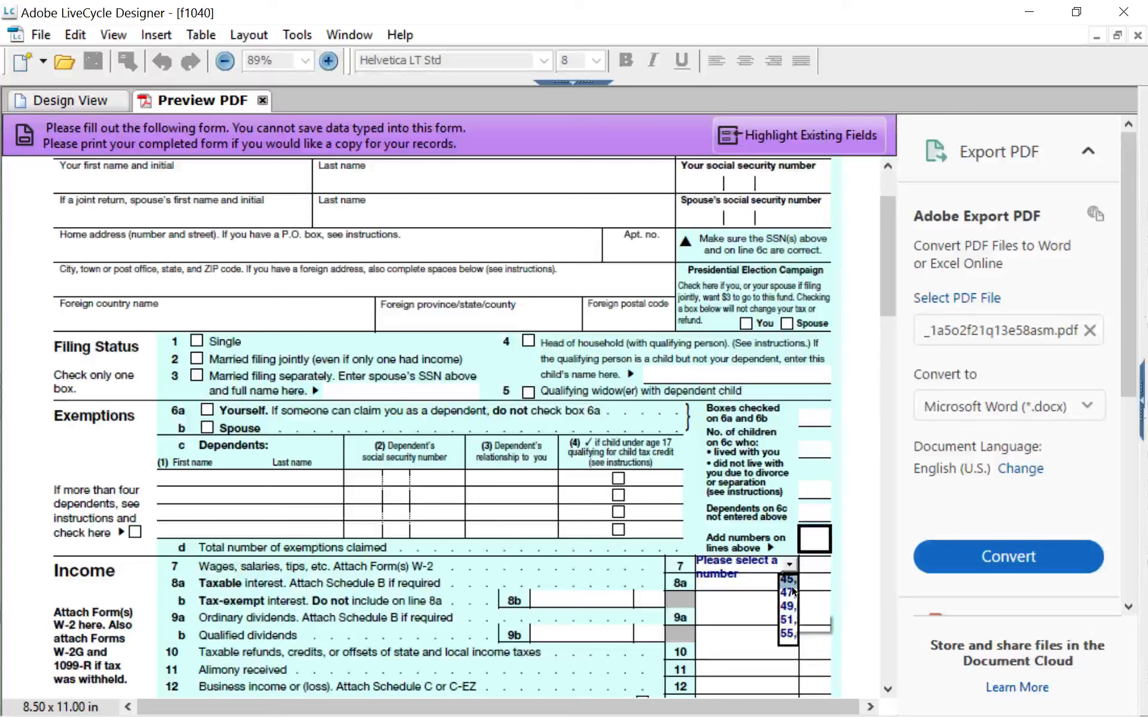
click(788, 591)
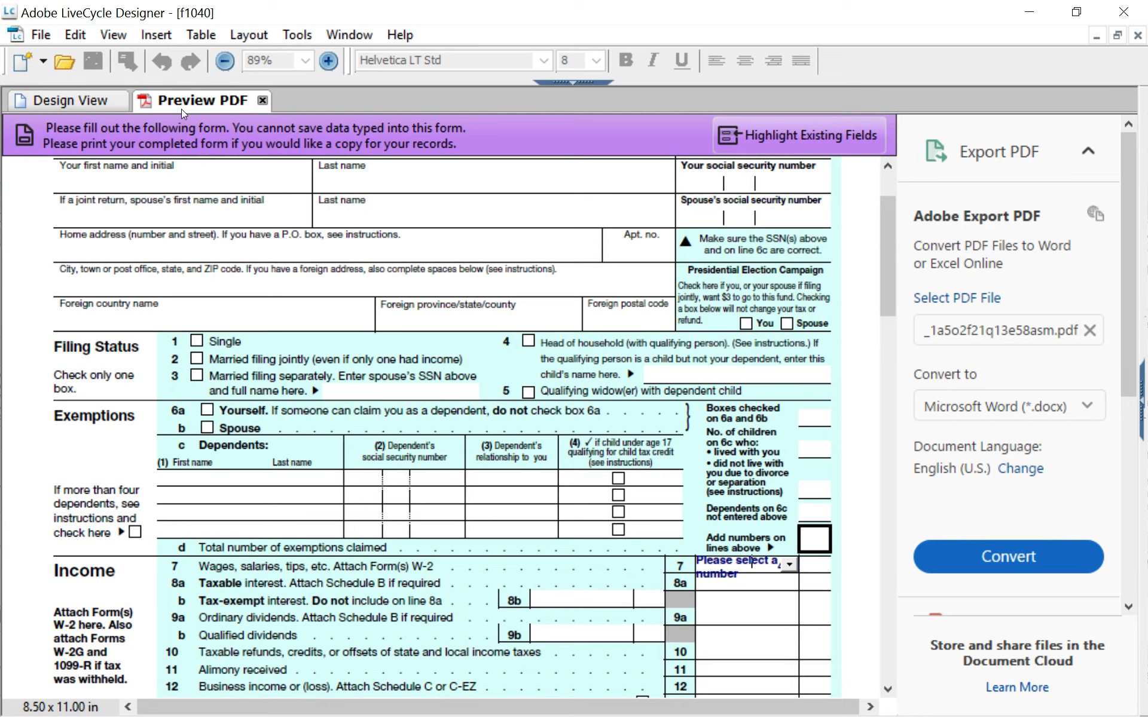
Return to the form design and remove the Line_7 field's caption, leaving its appearance as None
click(90, 101)
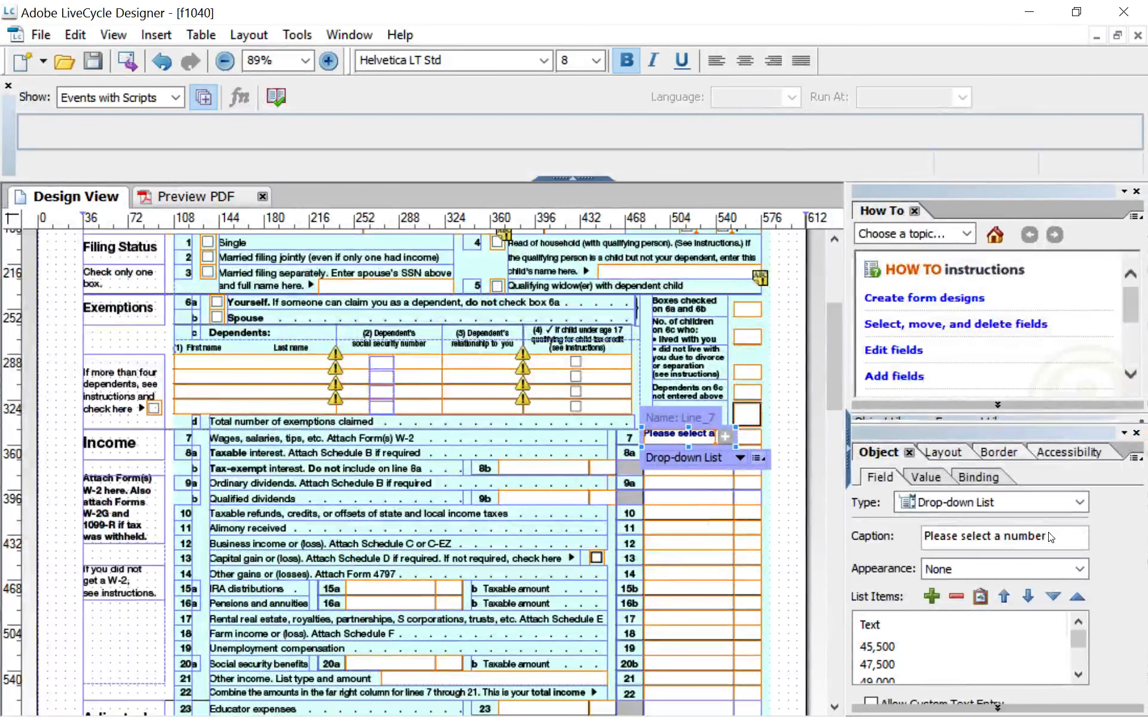
click(1046, 536)
drag(1053, 536, 924, 536)
key(Delete)
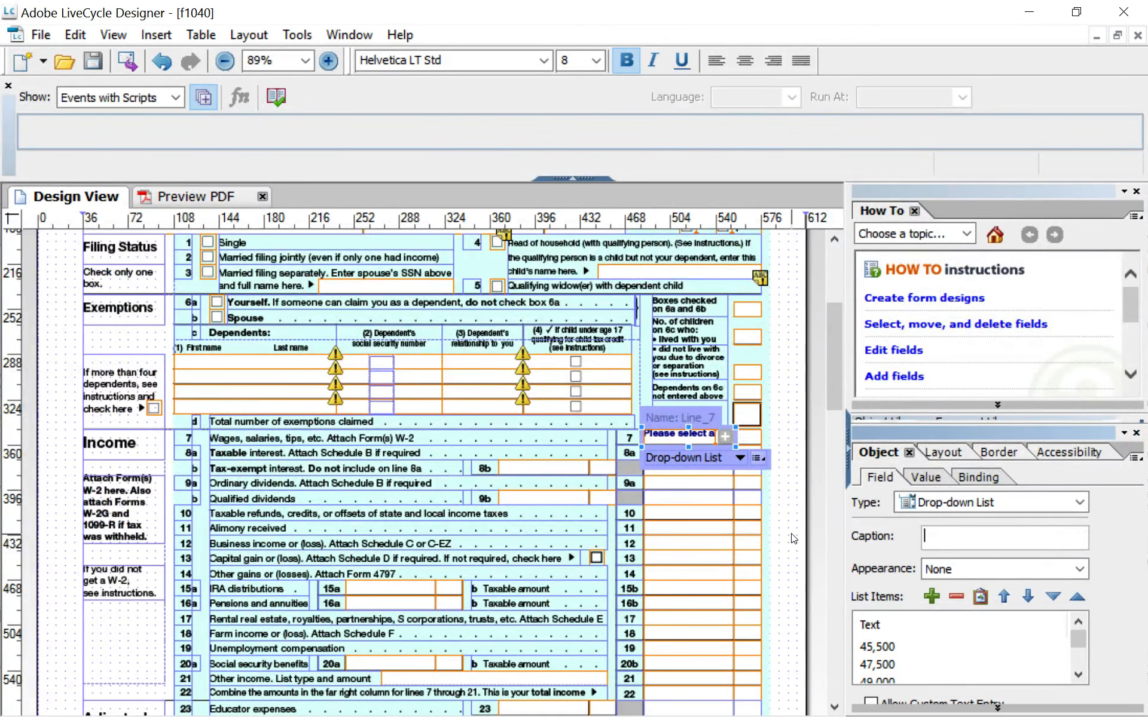
click(1087, 572)
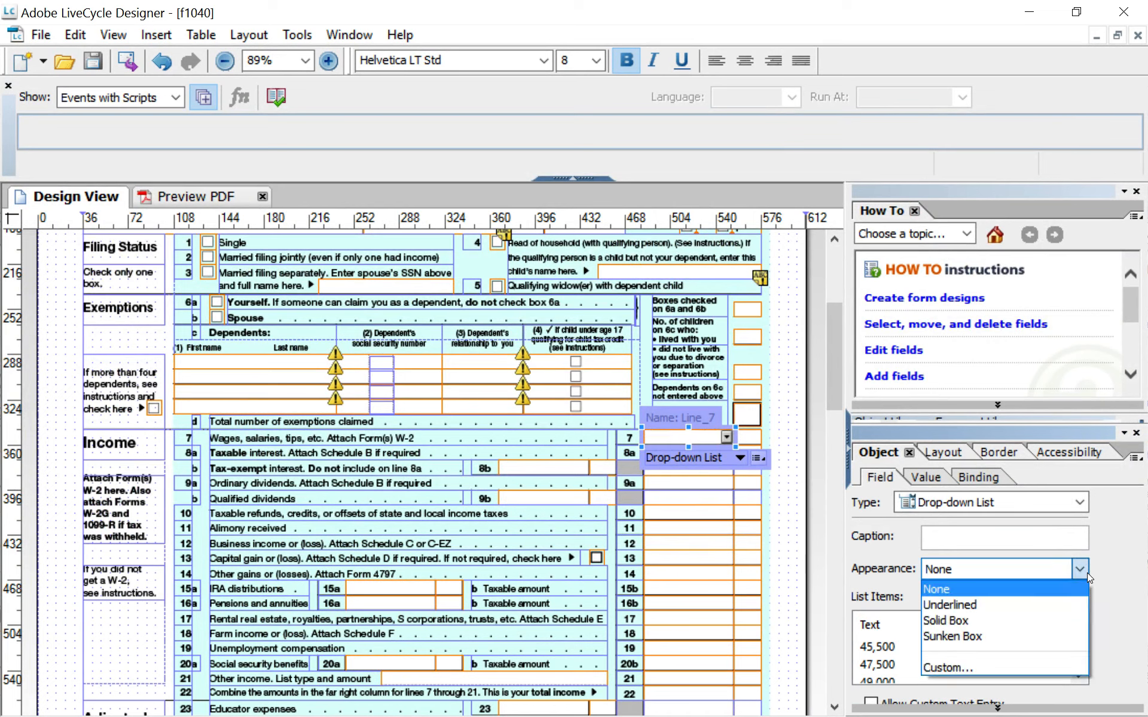
click(1118, 576)
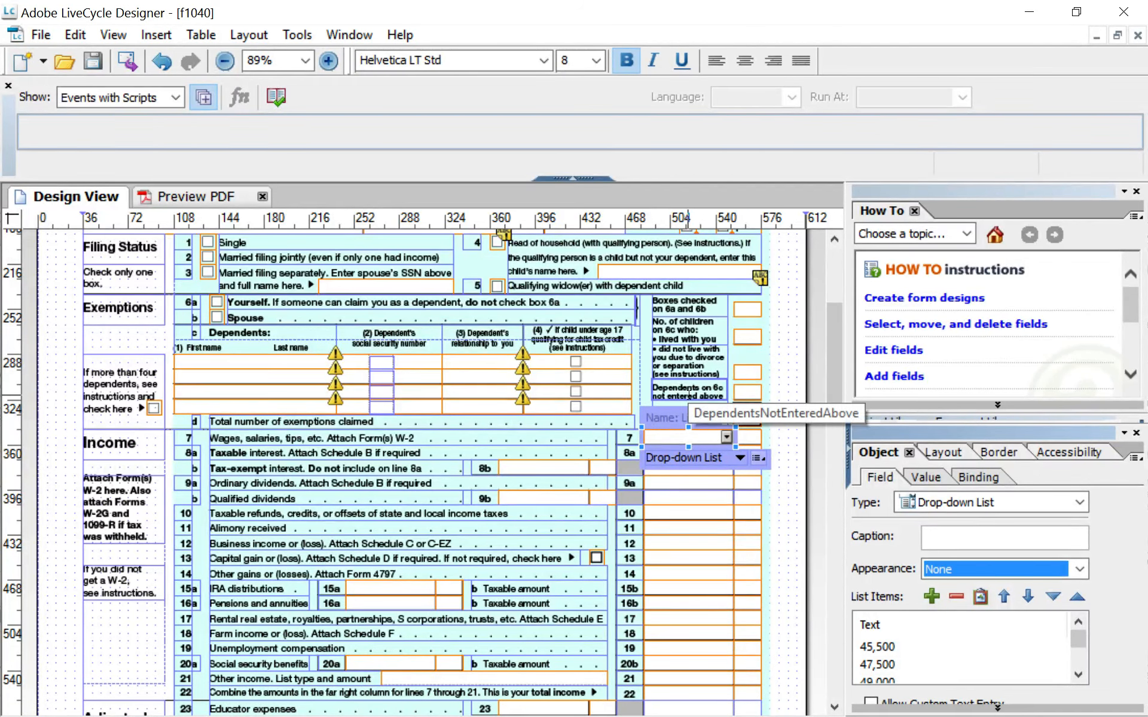
Give the Line_7 field a solid 1 pt bright green border, with all edges edited together
right_click(663, 441)
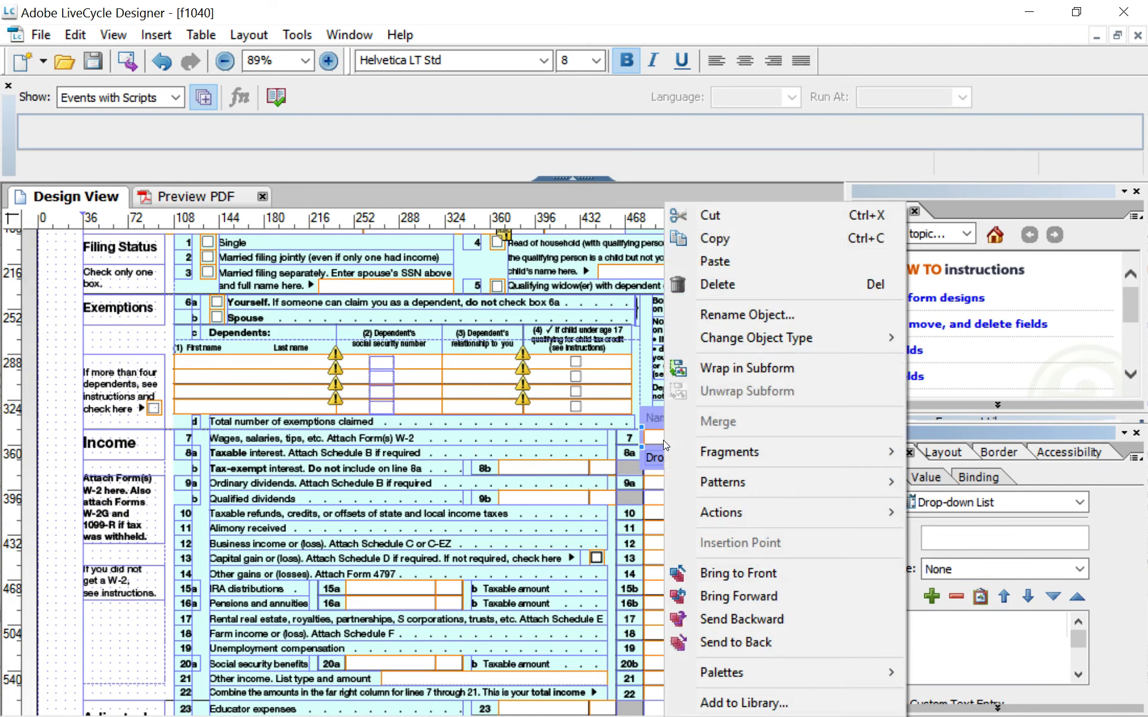
mouse_move(798, 672)
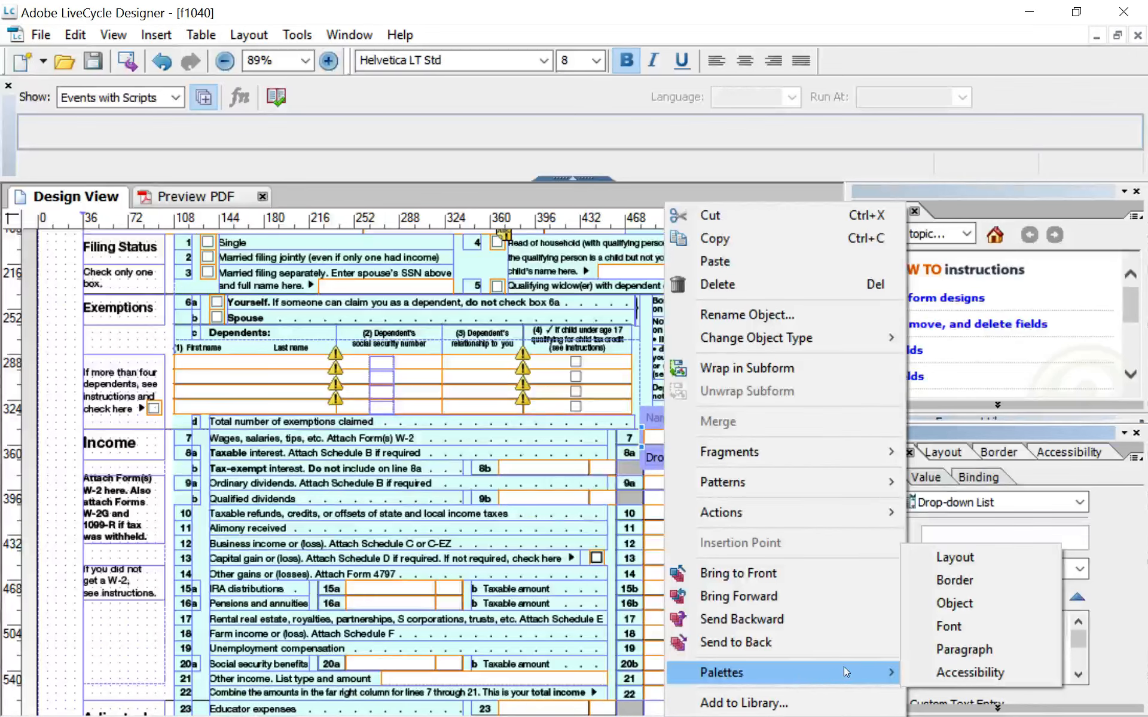
click(1003, 580)
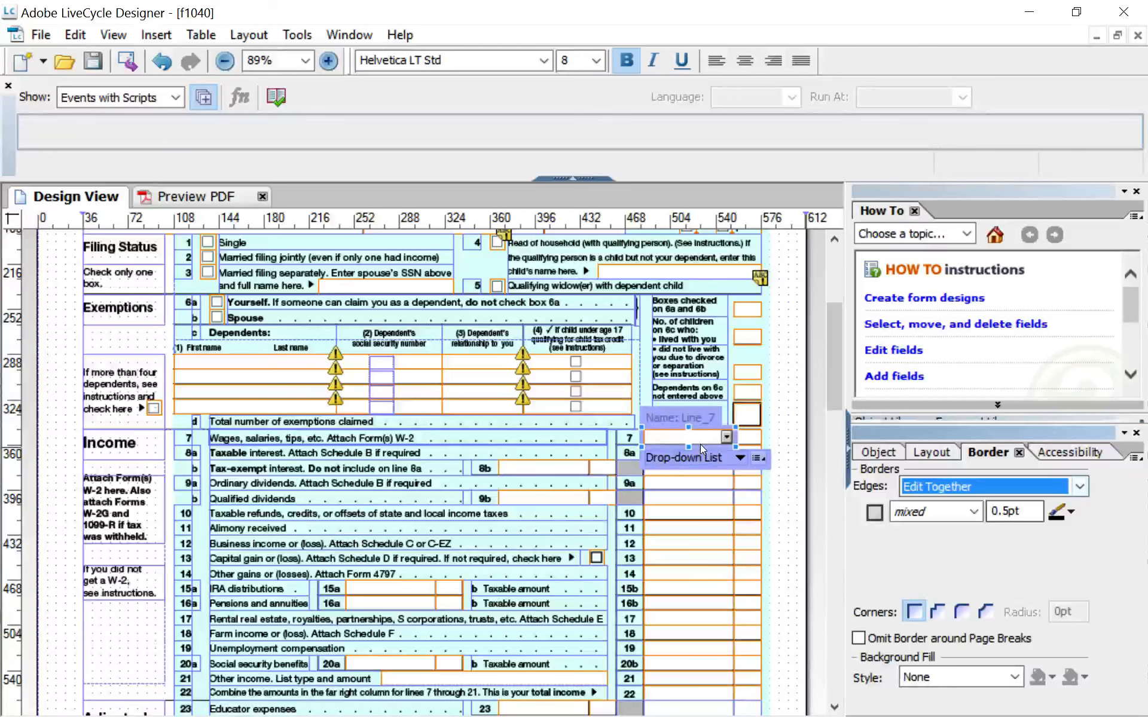
click(967, 487)
click(955, 506)
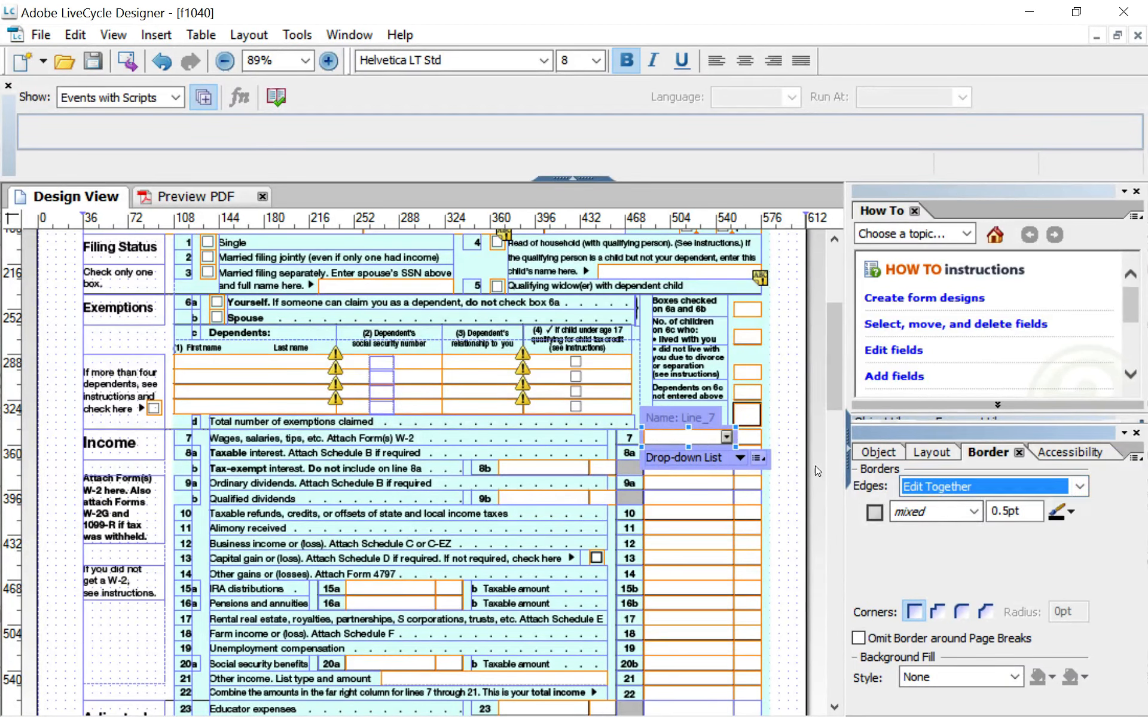
click(973, 511)
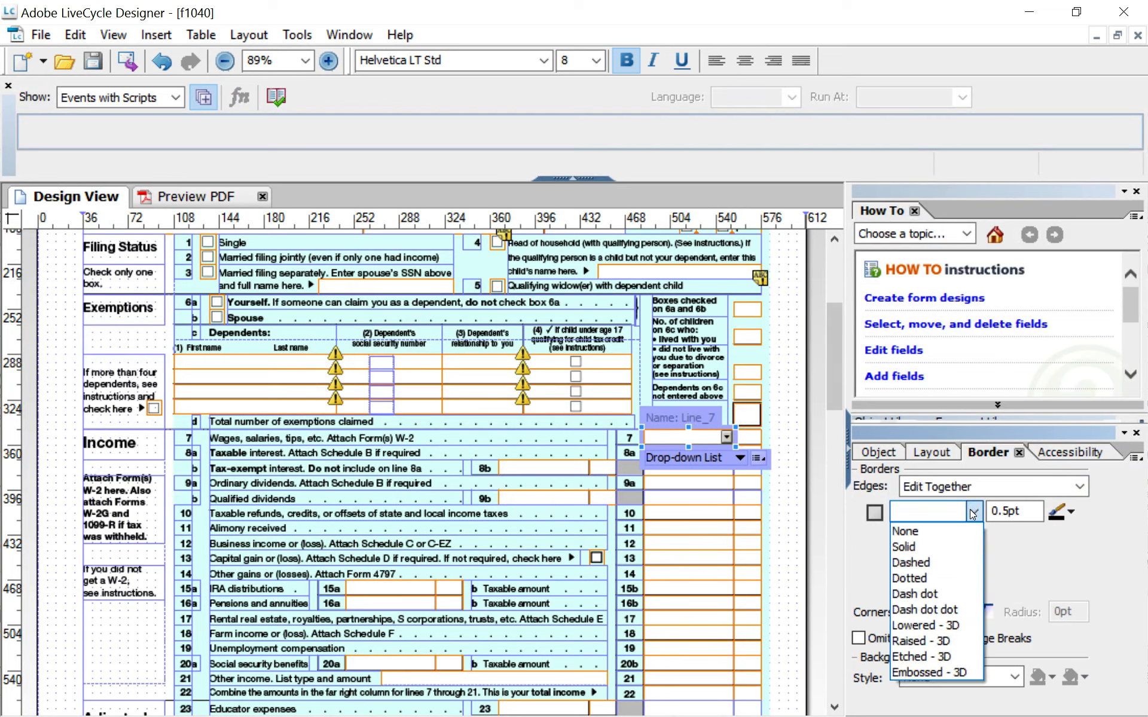
click(963, 544)
click(1018, 511)
drag(1020, 511, 985, 518)
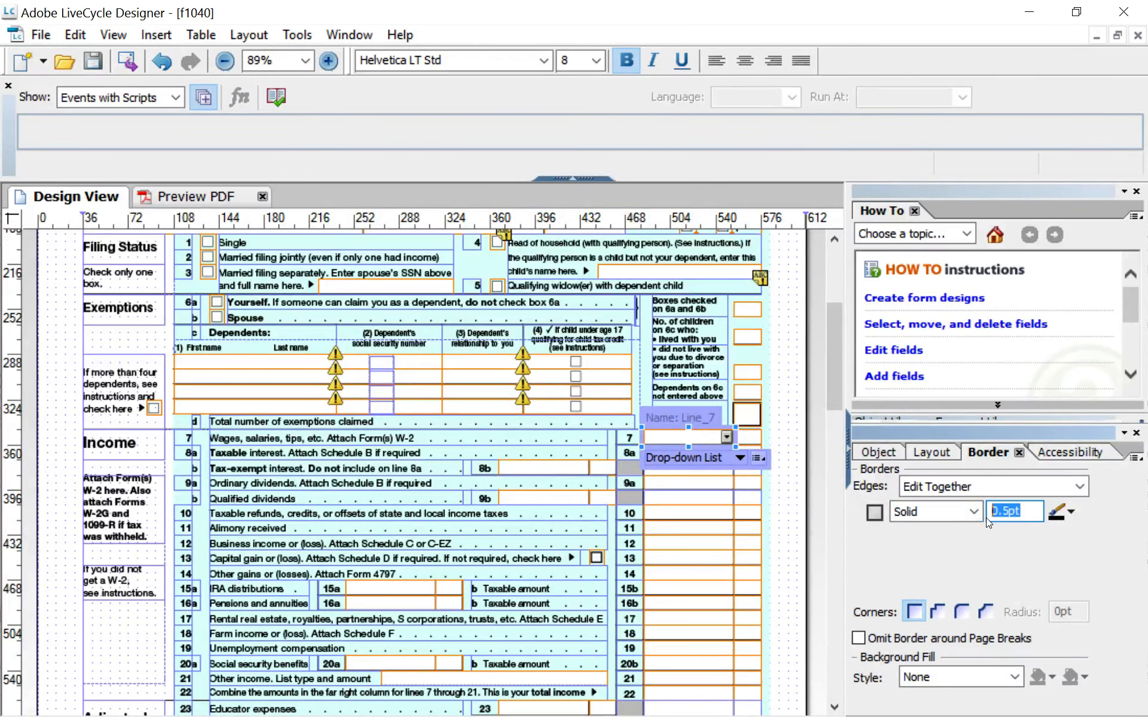
text(1)
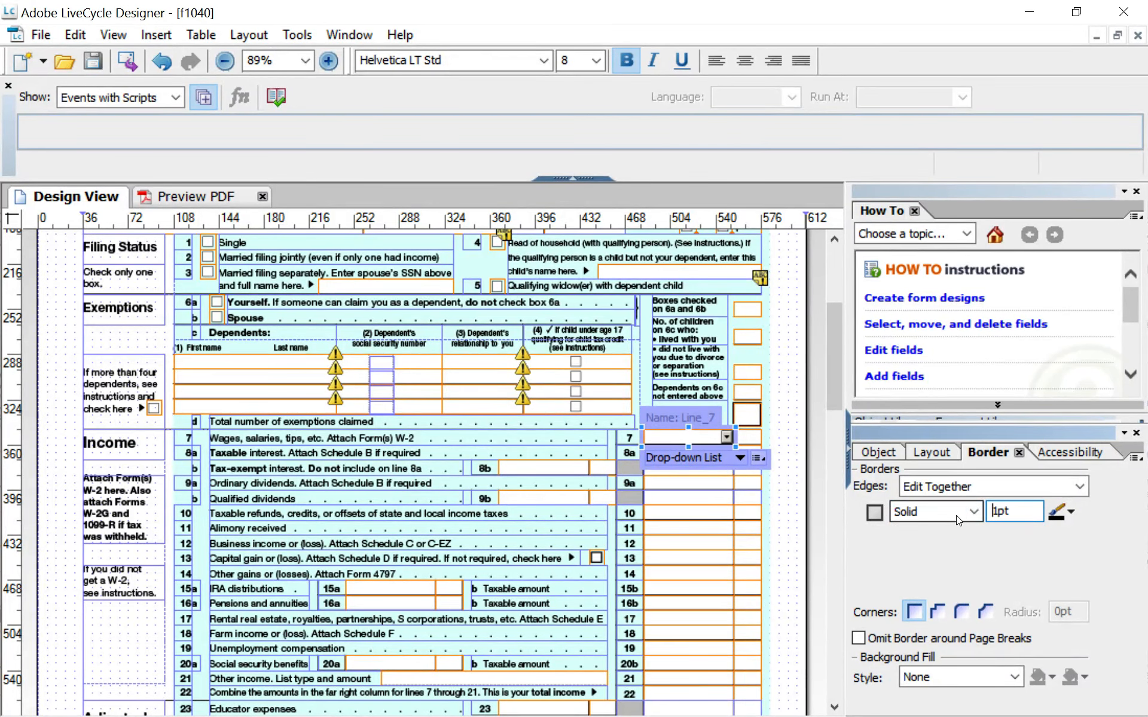
click(1070, 510)
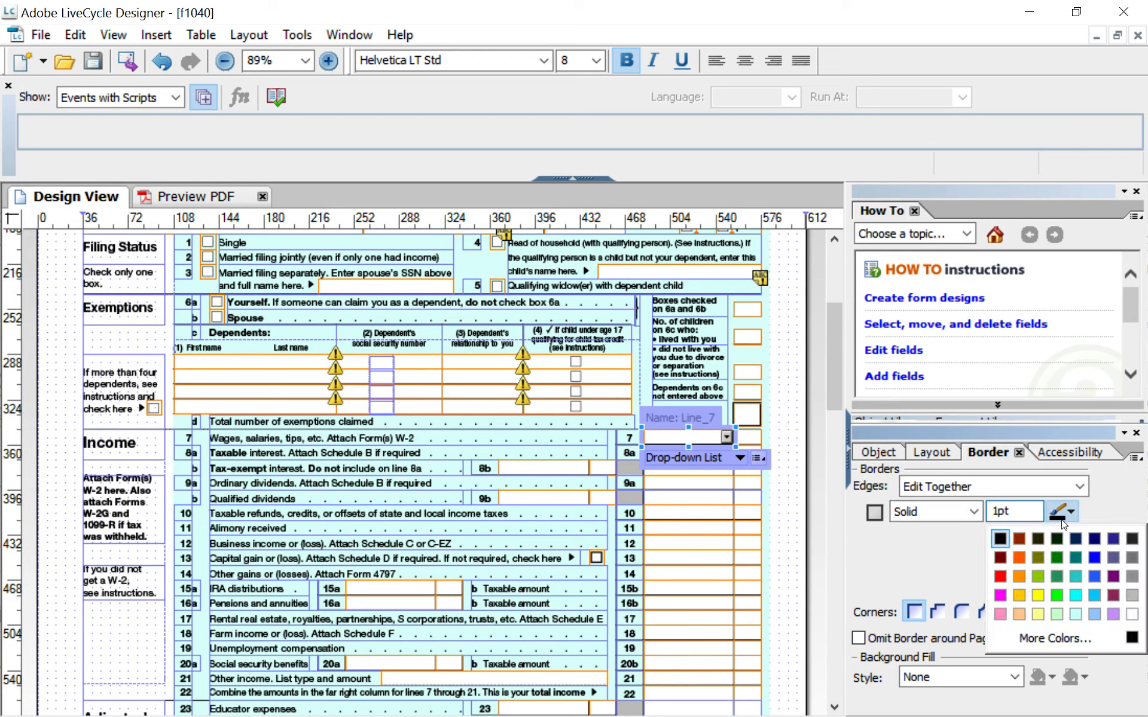
click(1055, 595)
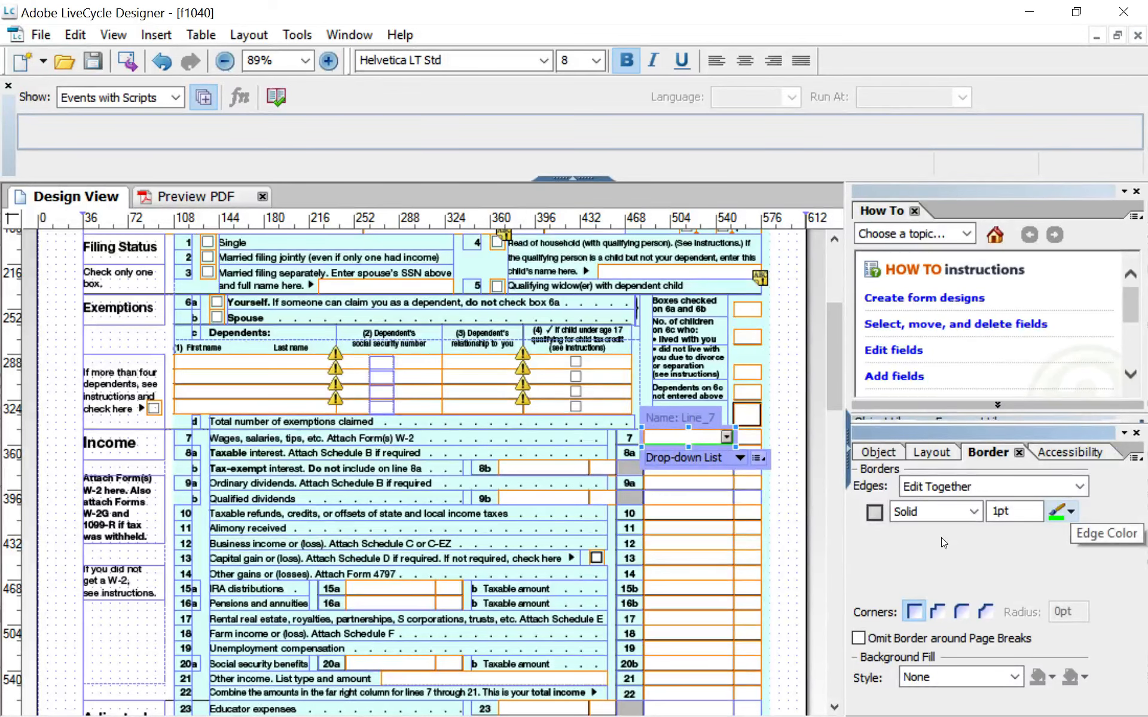
Give the Line_7 field a solid light yellow background fill
click(995, 675)
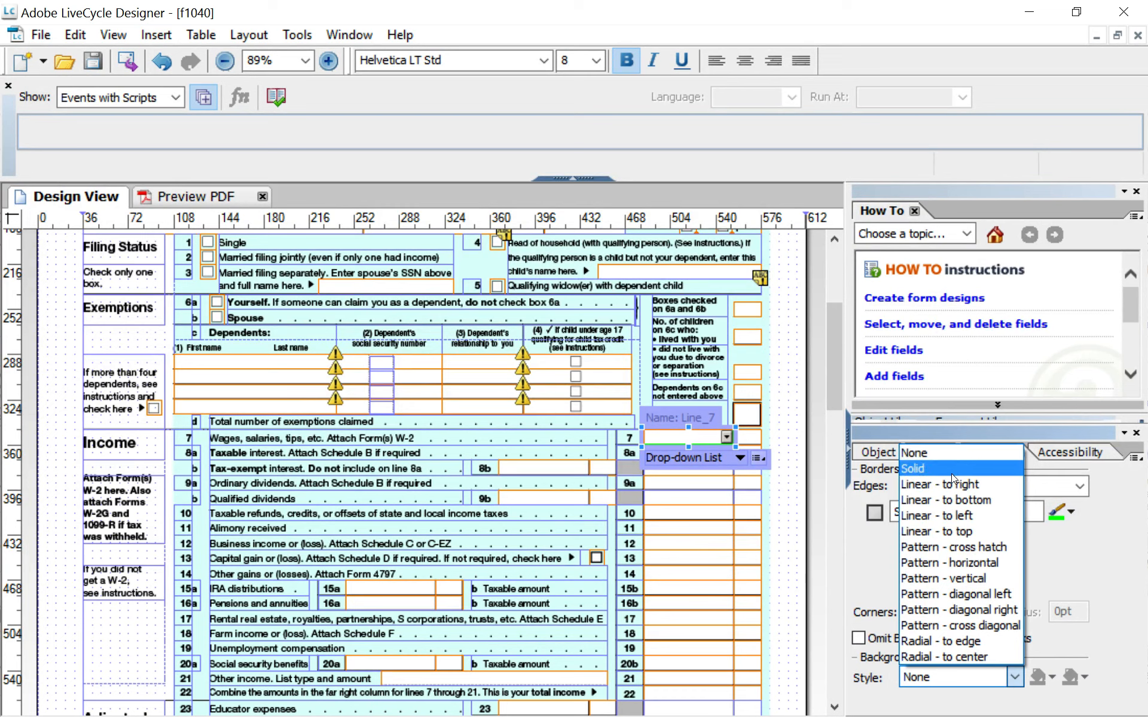
click(952, 473)
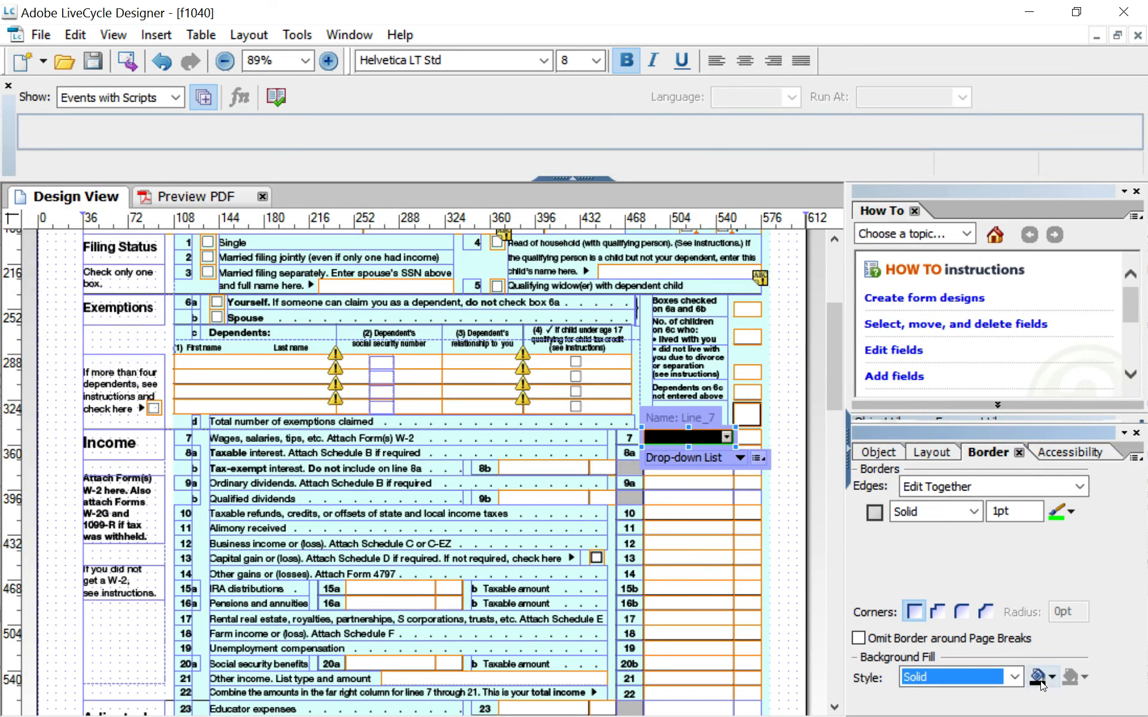
click(1040, 684)
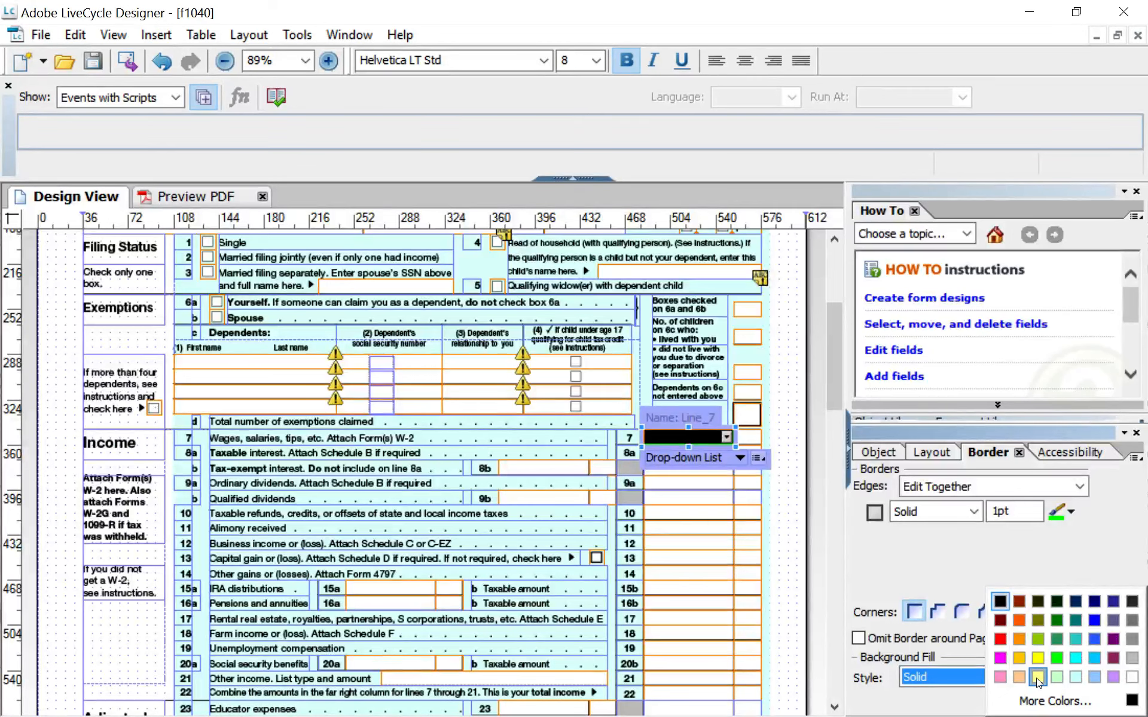
click(1038, 677)
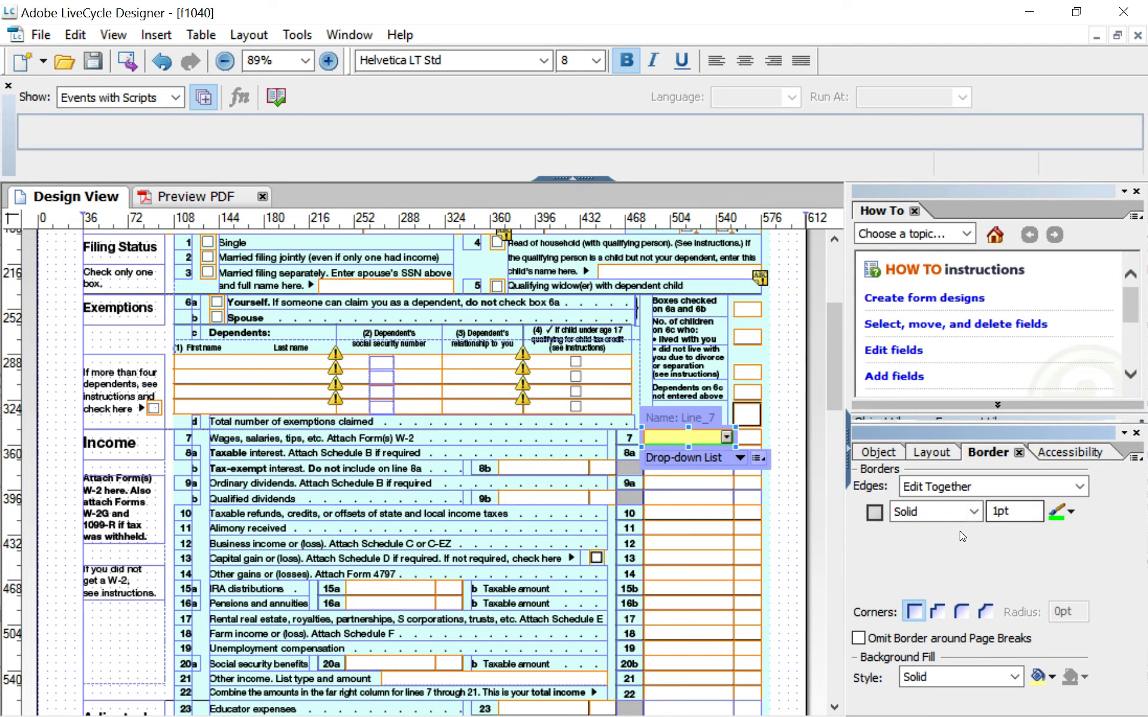
Preview the form to test the restyled line 7 drop-down list by picking an amount, and return to the form design
click(186, 197)
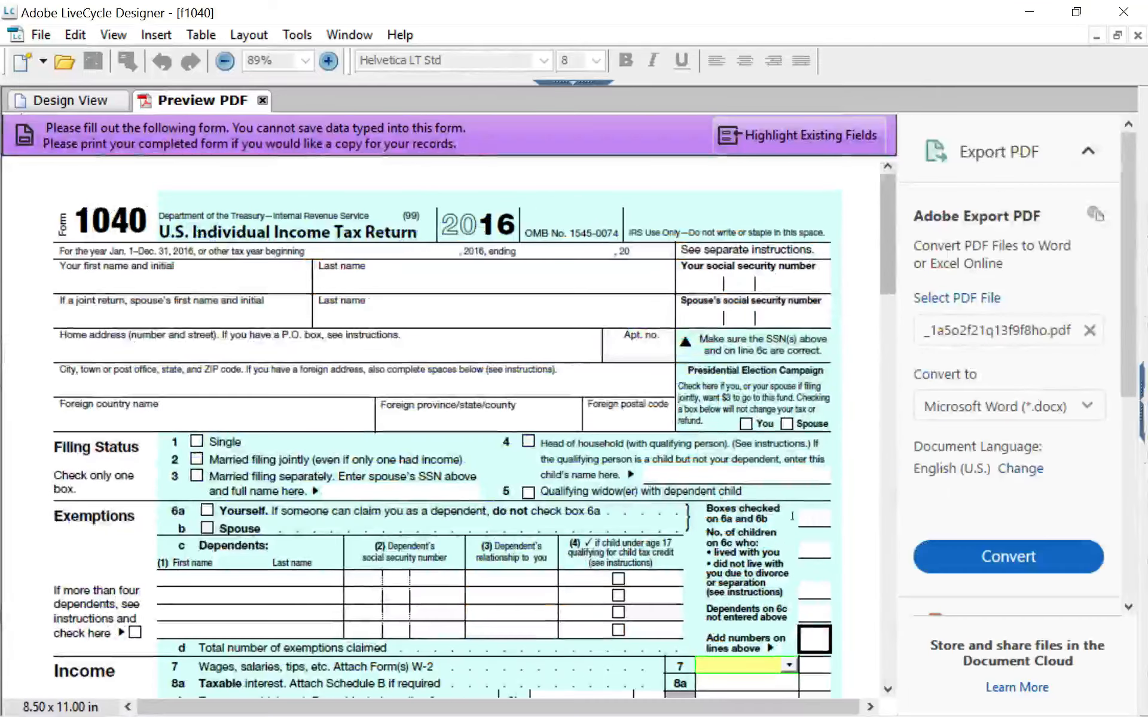
scroll(788, 514, down, 3)
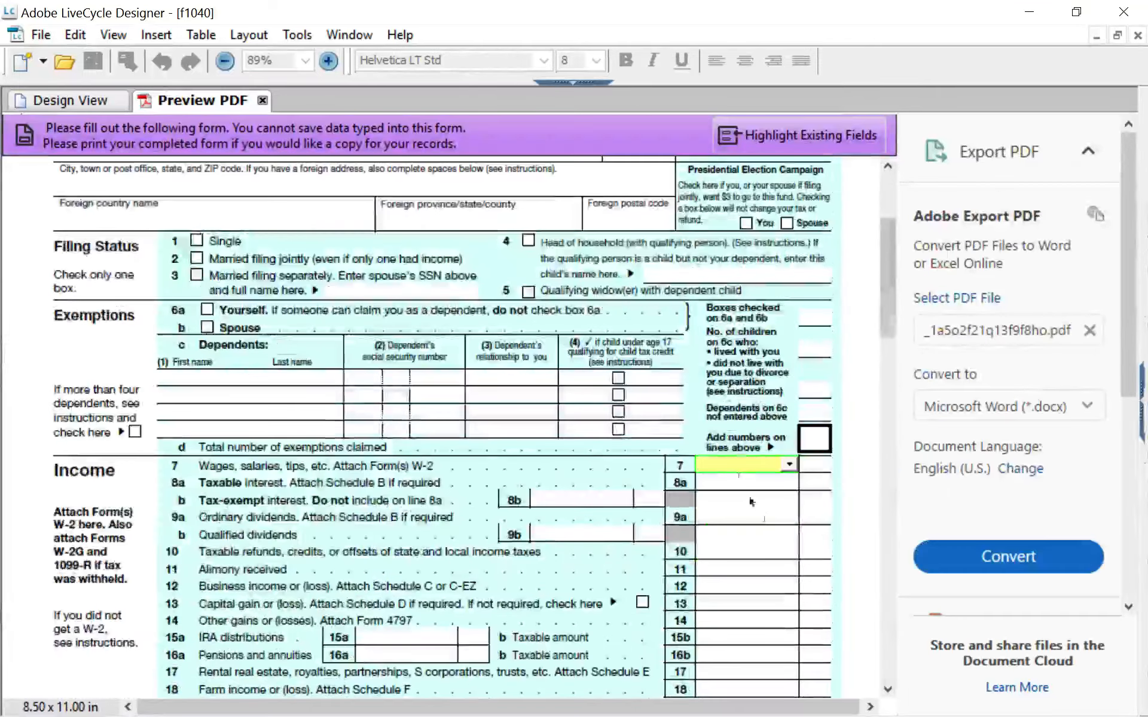
click(787, 460)
click(887, 517)
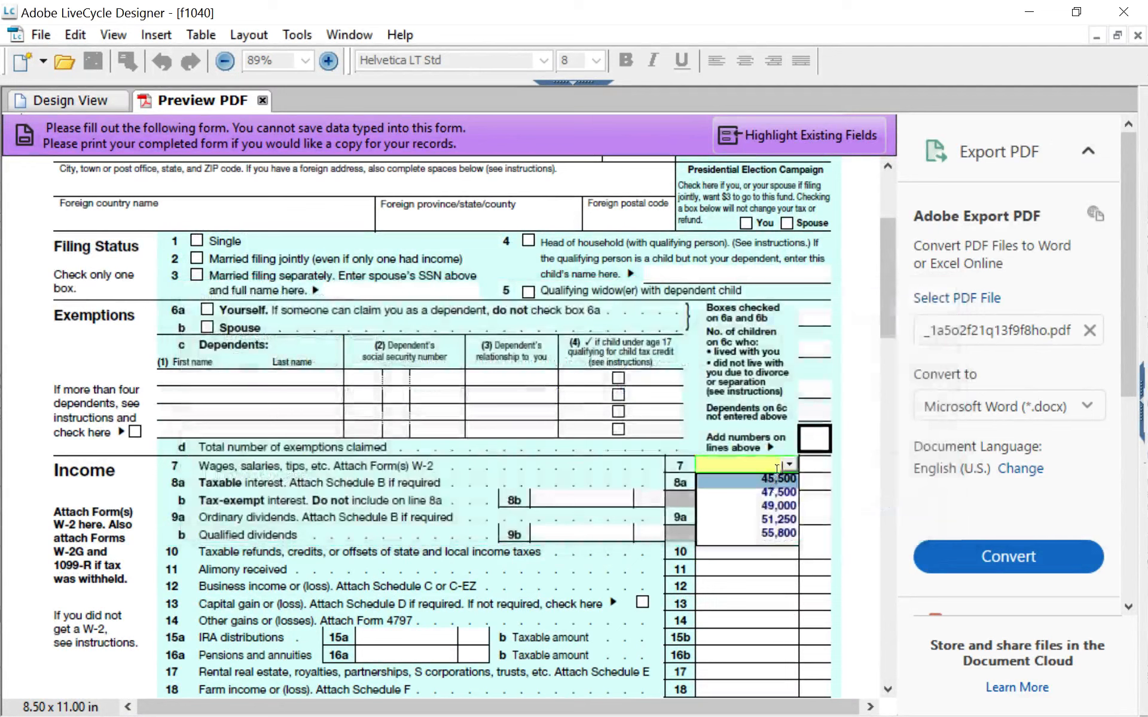
click(798, 465)
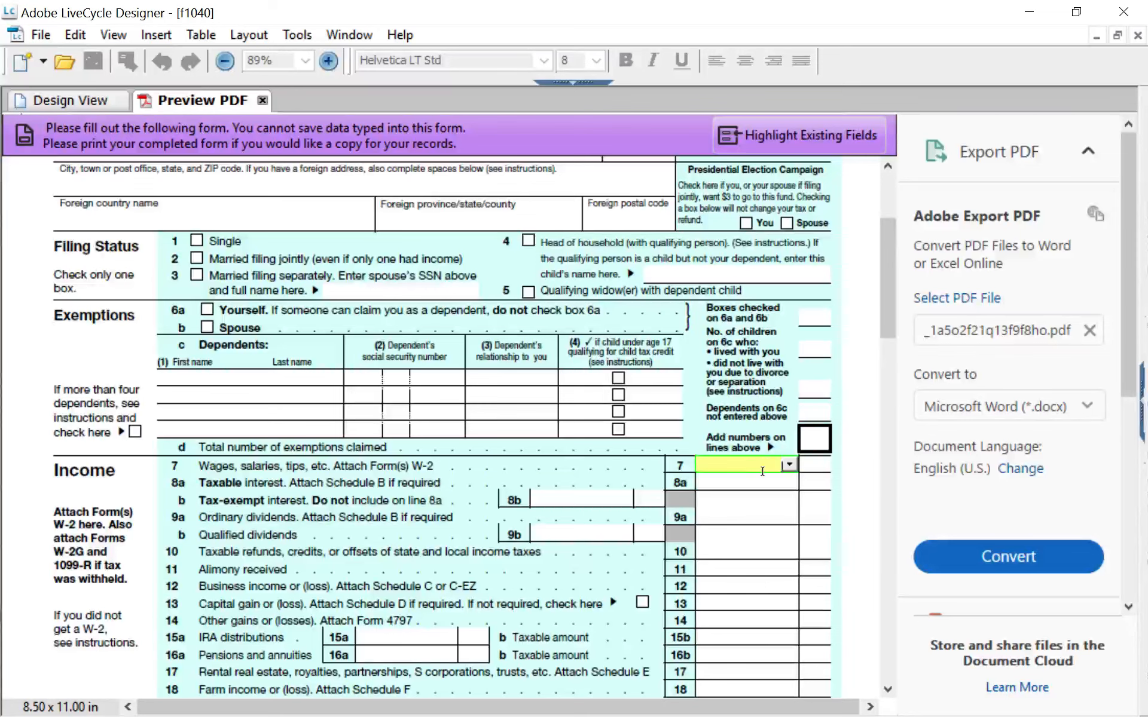
click(792, 466)
click(777, 525)
click(59, 102)
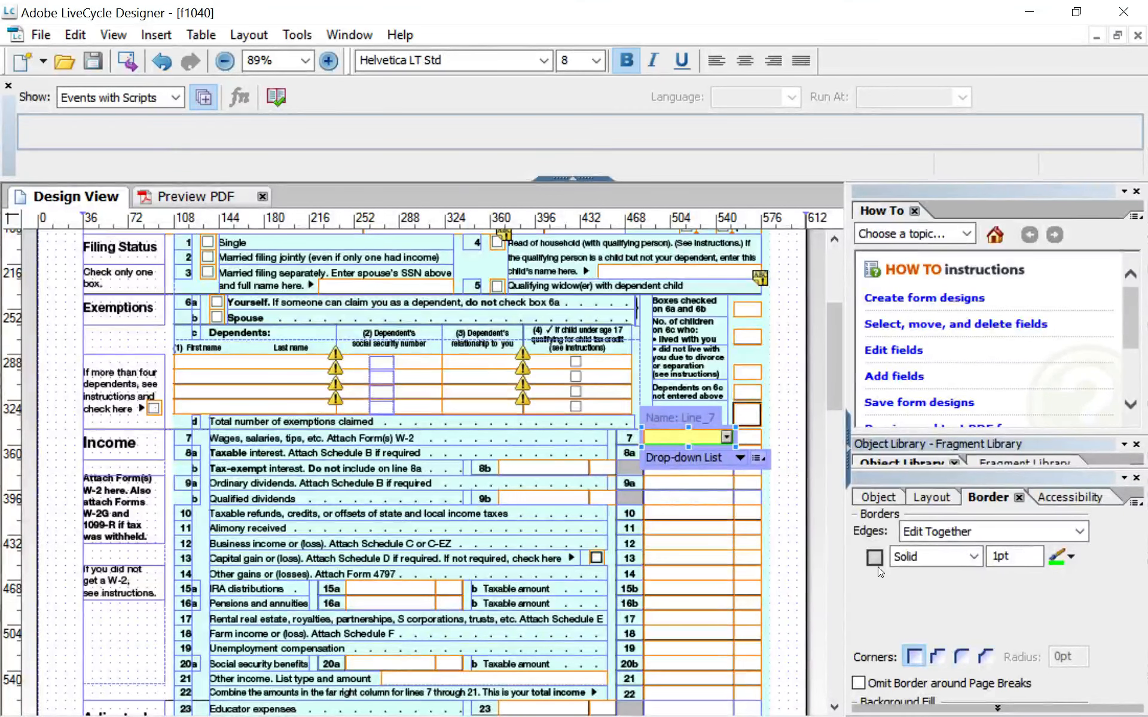